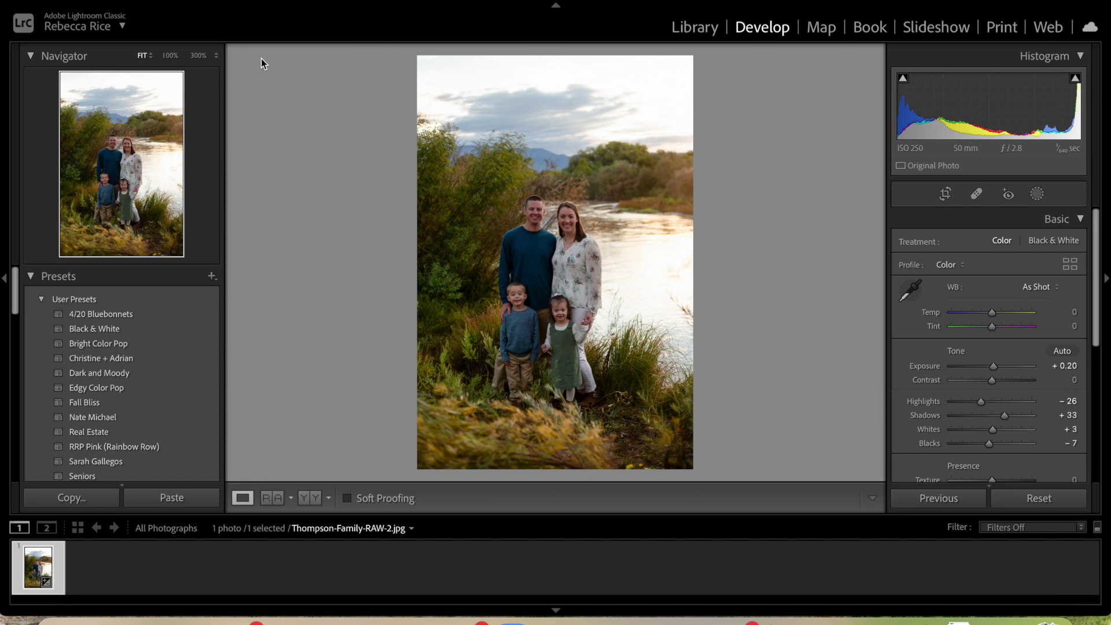
# Step: Open the Presets preferences and show the folder that holds all other Lightroom presets
pyautogui.click(96, 2)
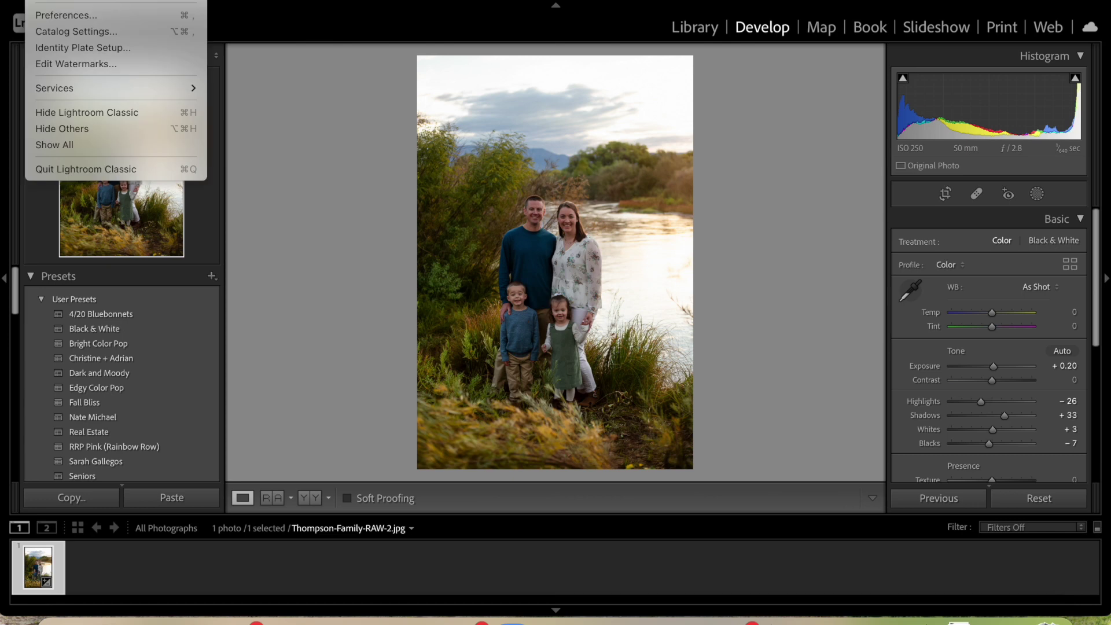
pyautogui.click(95, 16)
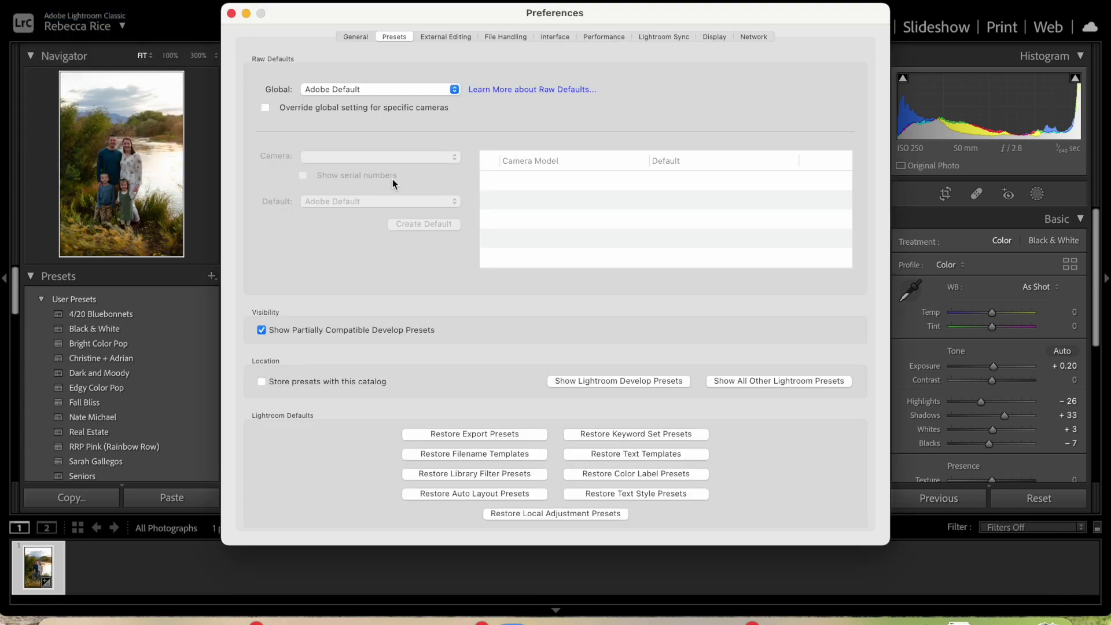
pyautogui.click(355, 36)
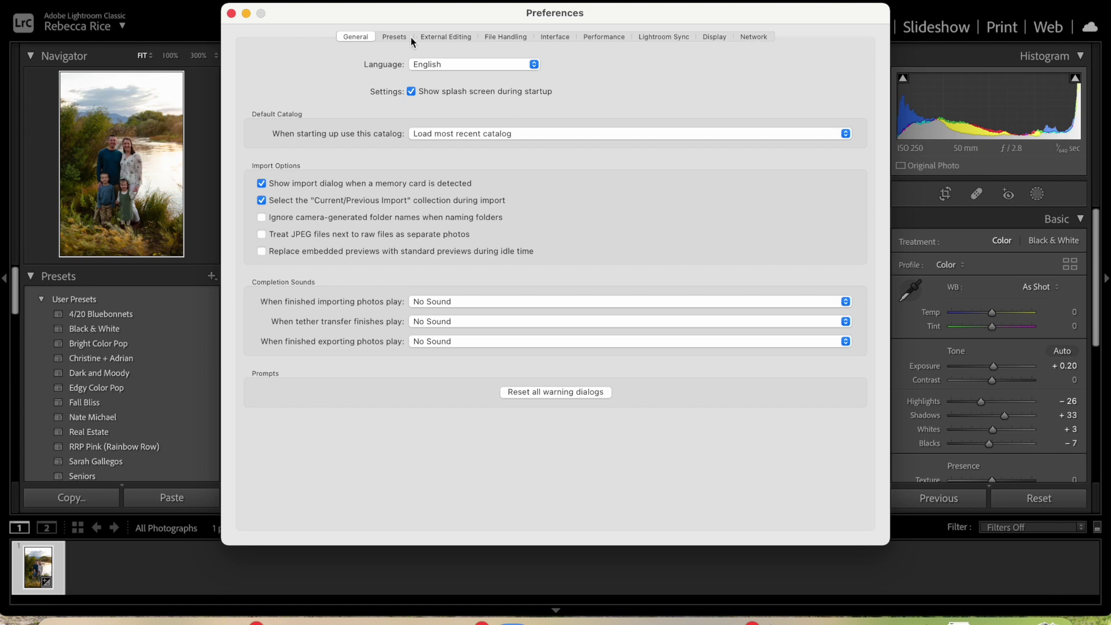
pyautogui.click(385, 39)
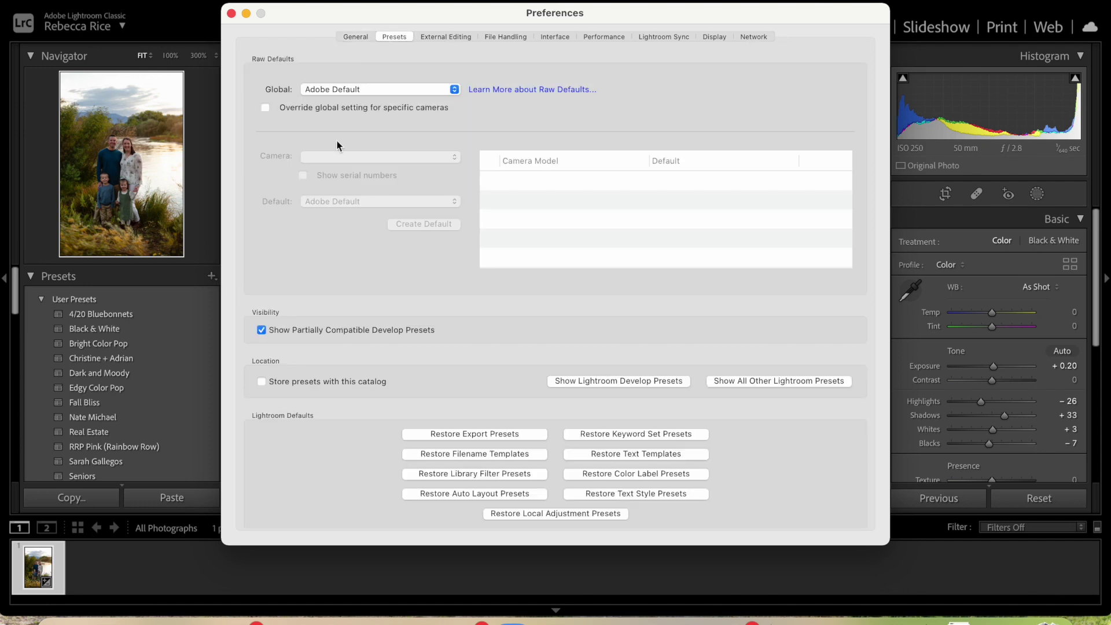
pyautogui.click(789, 381)
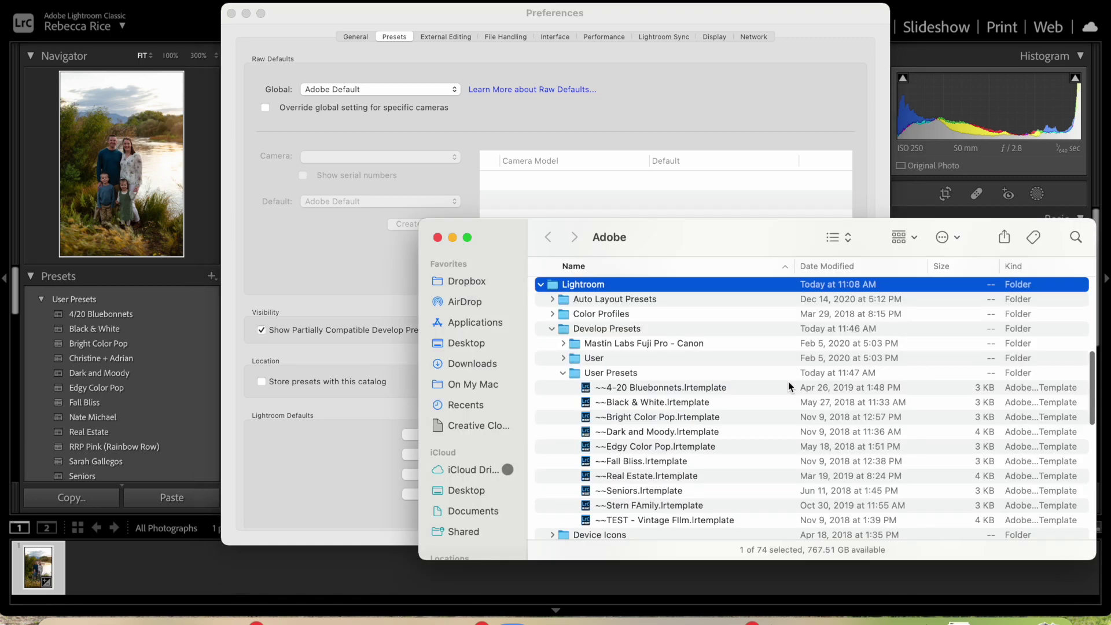
# Step: Expand the Develop Presets folder inside the Lightroom folder and select its User Presets subfolder
pyautogui.click(551, 329)
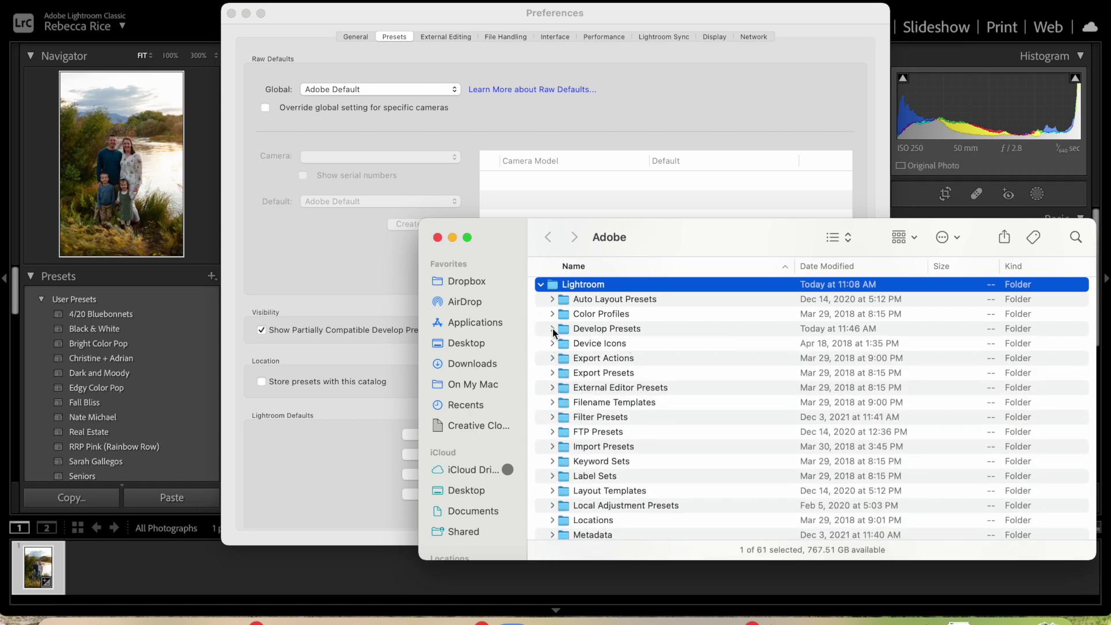
pyautogui.click(552, 328)
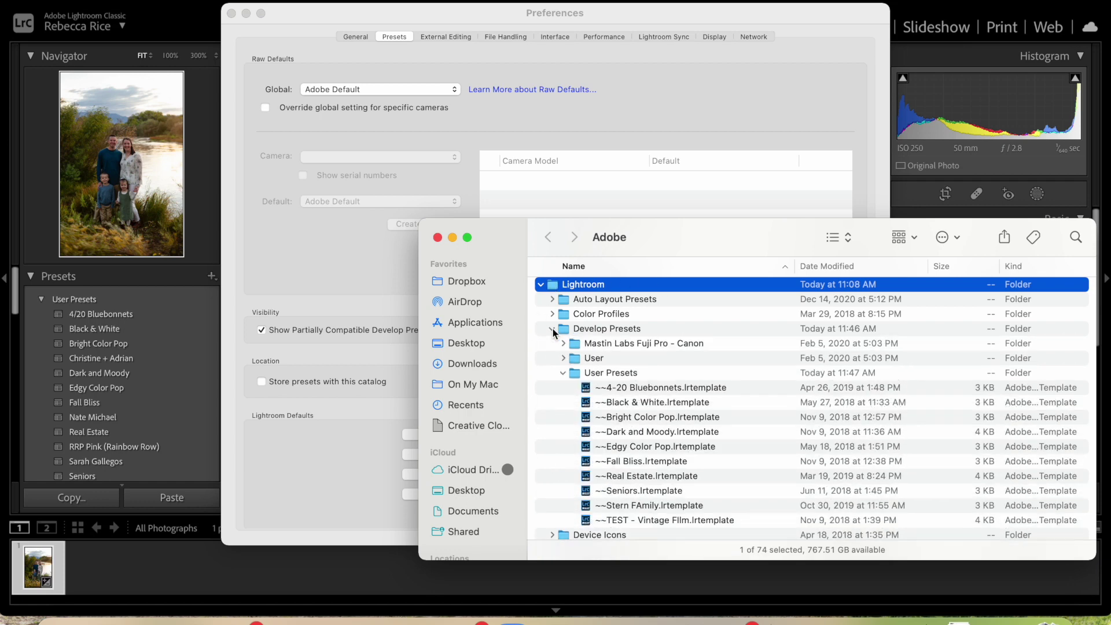
pyautogui.click(580, 376)
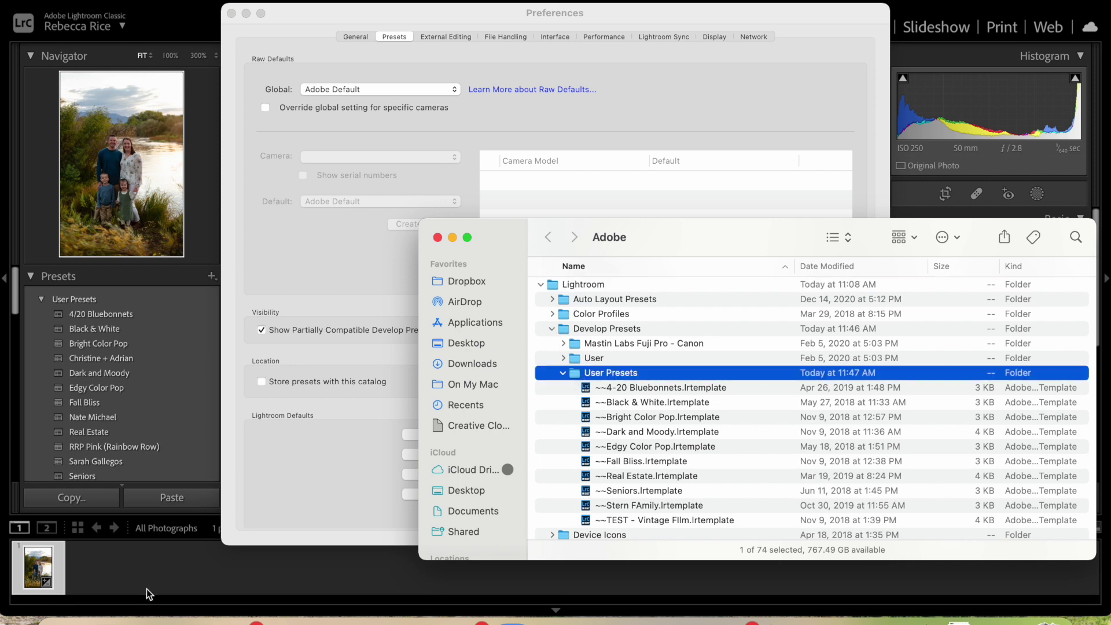
# Step: Move Light and Airy.lrtemplate from the Light & Airy folder into the User Presets folder
pyautogui.click(61, 617)
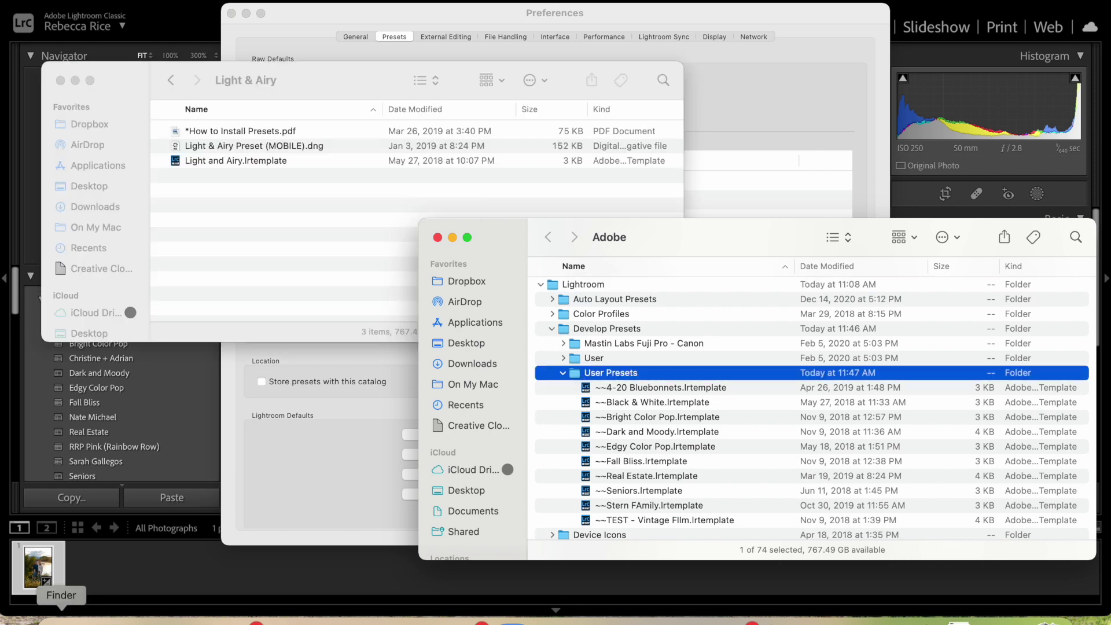
pyautogui.click(240, 180)
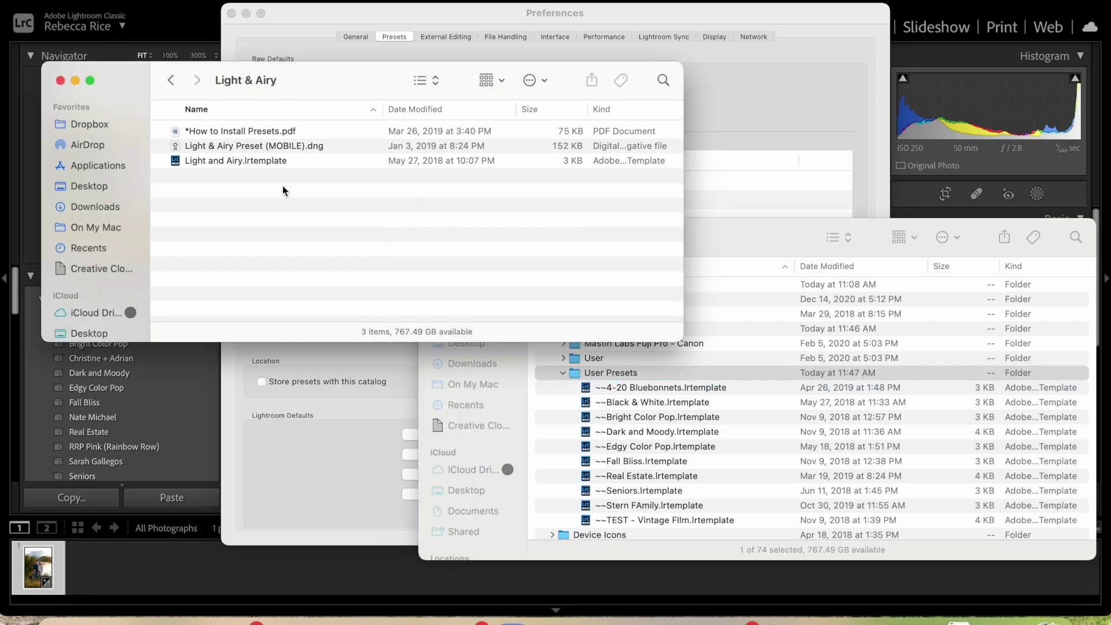
pyautogui.click(231, 162)
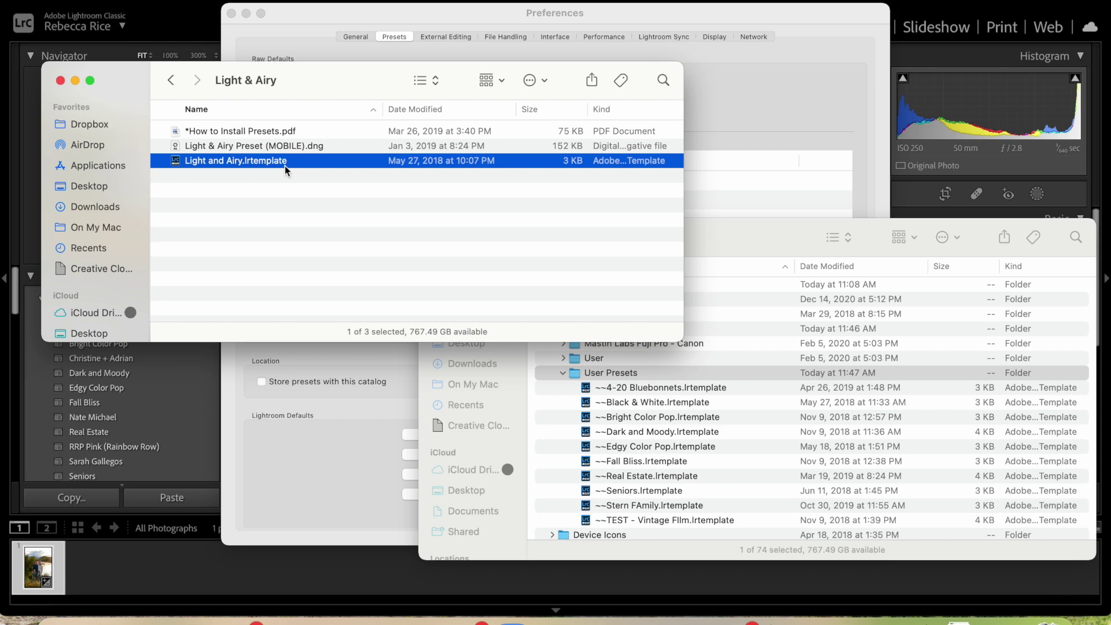
pyautogui.moveTo(284, 165); pyautogui.dragTo(675, 421)
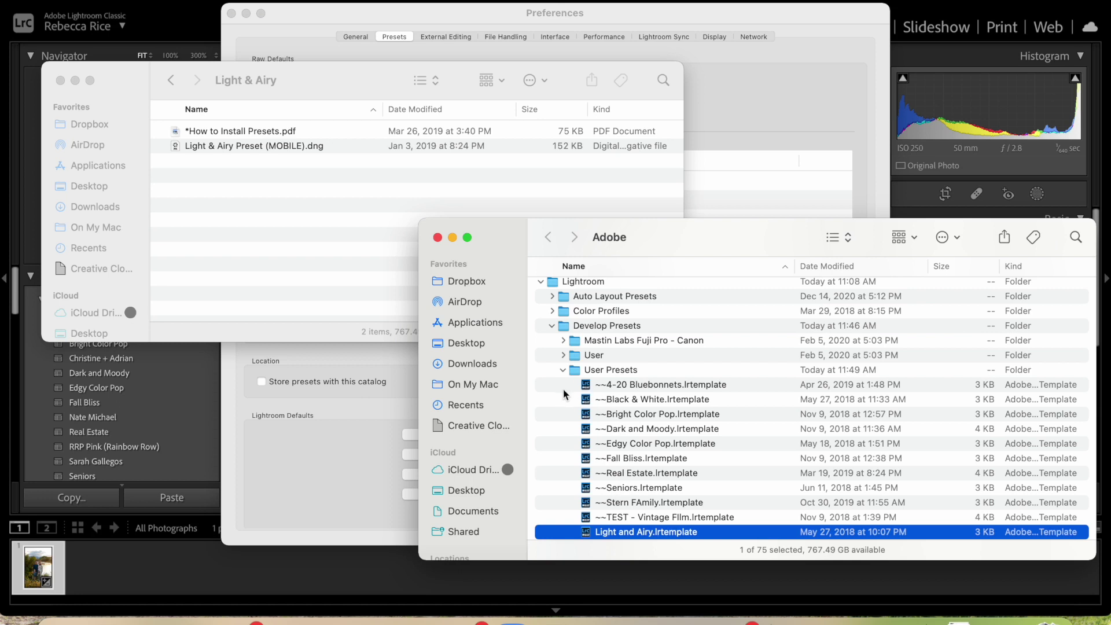
pyautogui.click(614, 371)
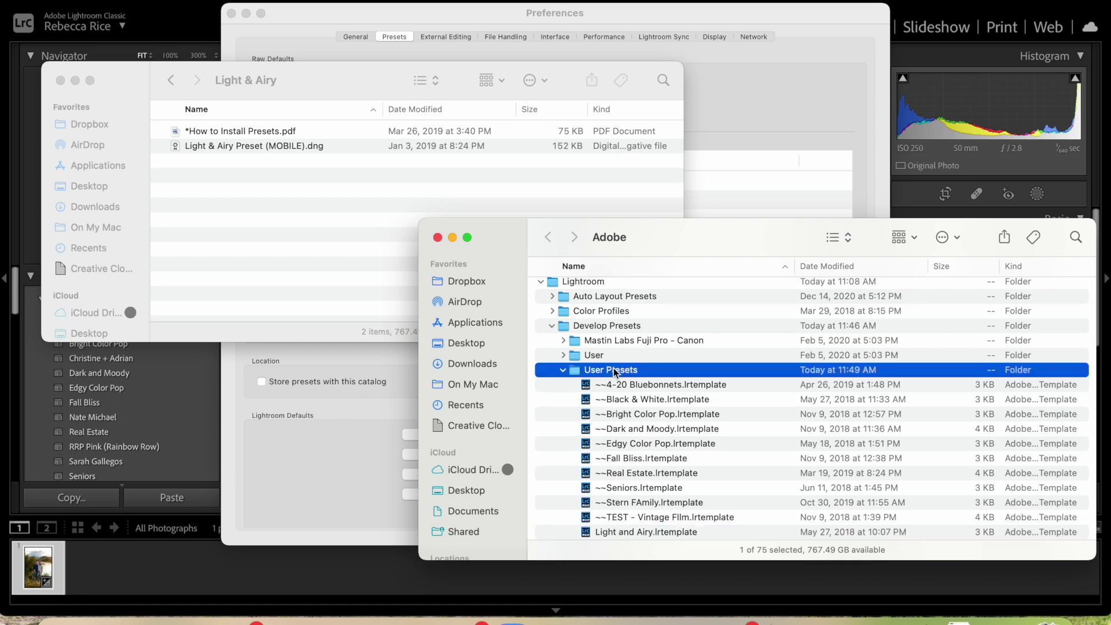
pyautogui.click(618, 533)
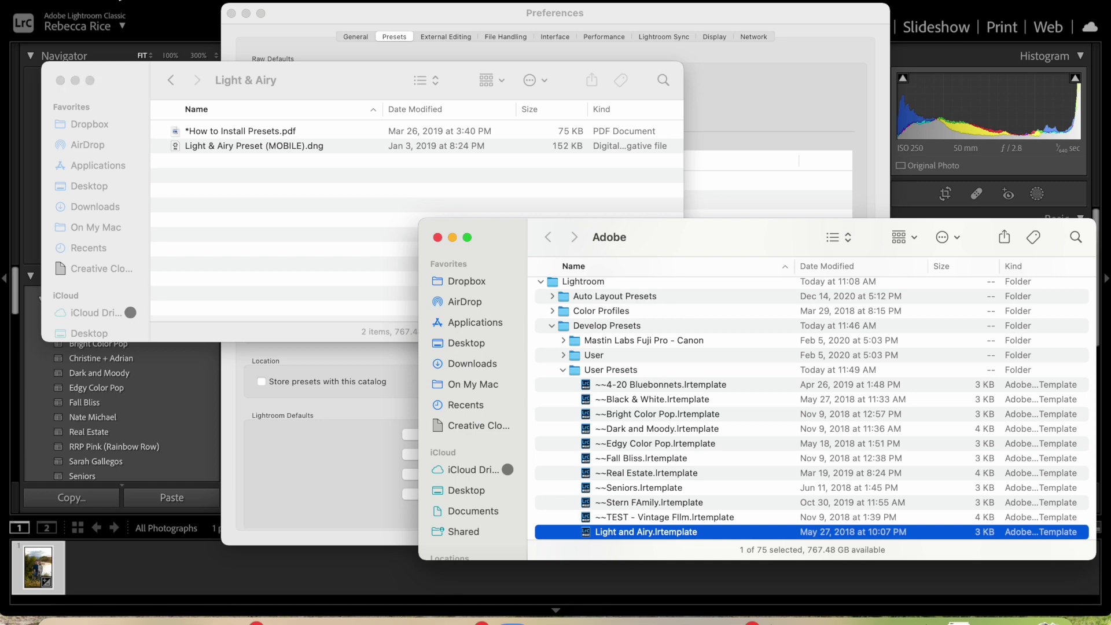
# Step: Close the Preferences and restart Lightroom Classic so that it loads the added preset
pyautogui.click(283, 25)
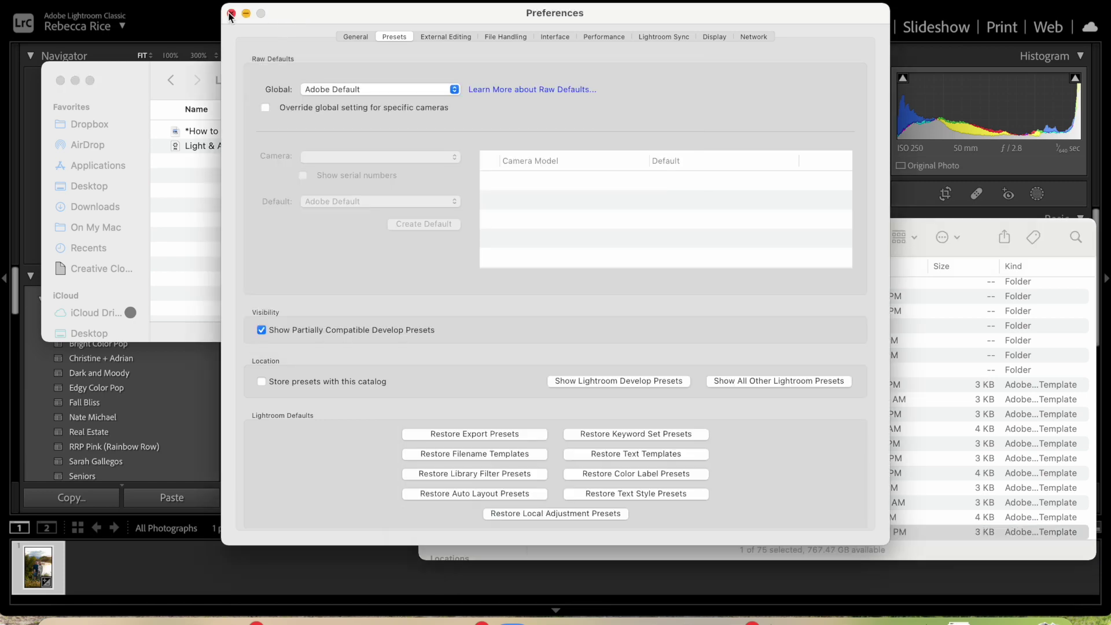
pyautogui.click(231, 14)
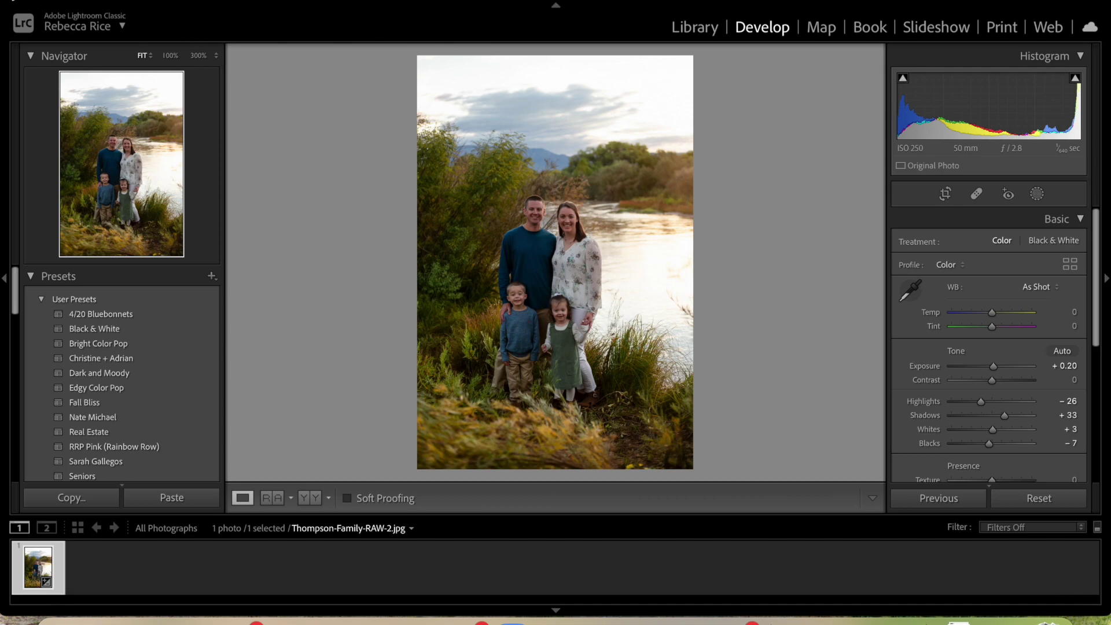
pyautogui.press('super+q')
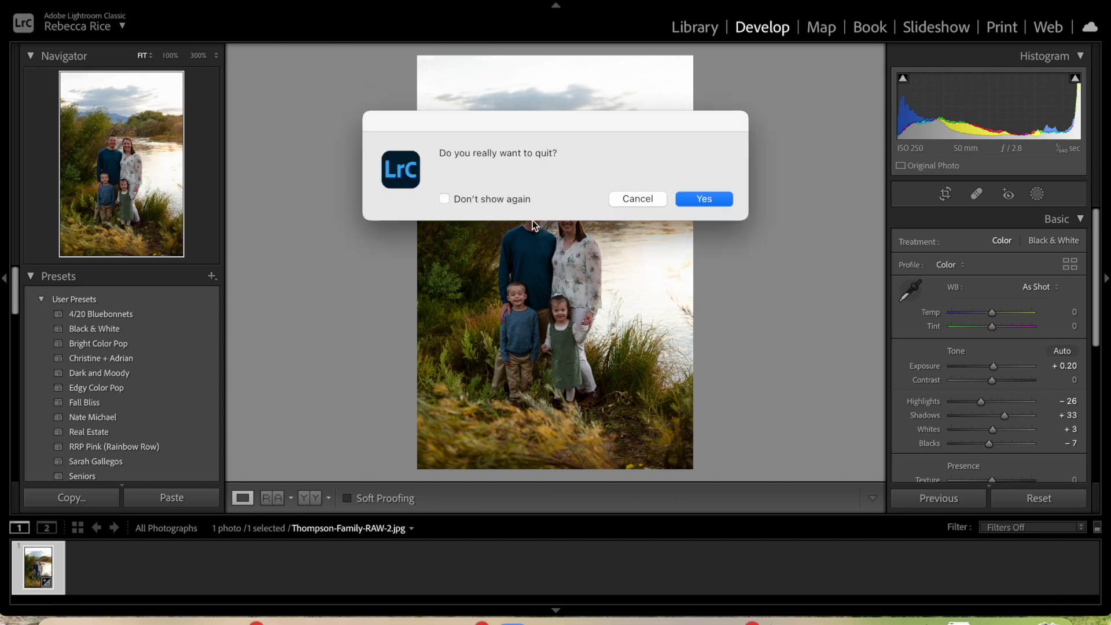
pyautogui.click(715, 200)
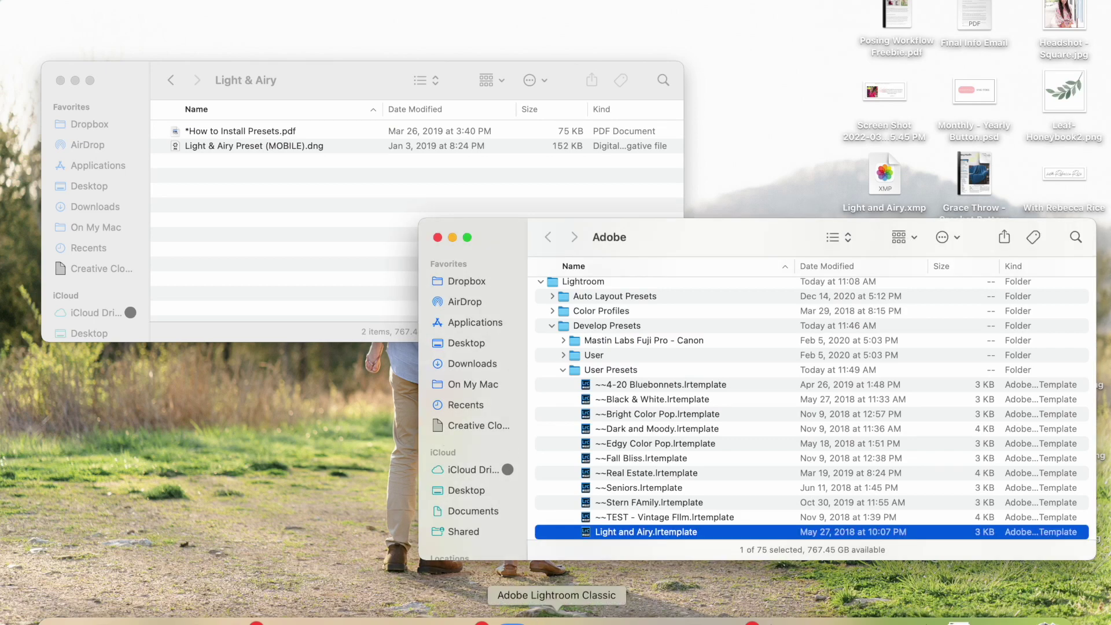
pyautogui.click(556, 617)
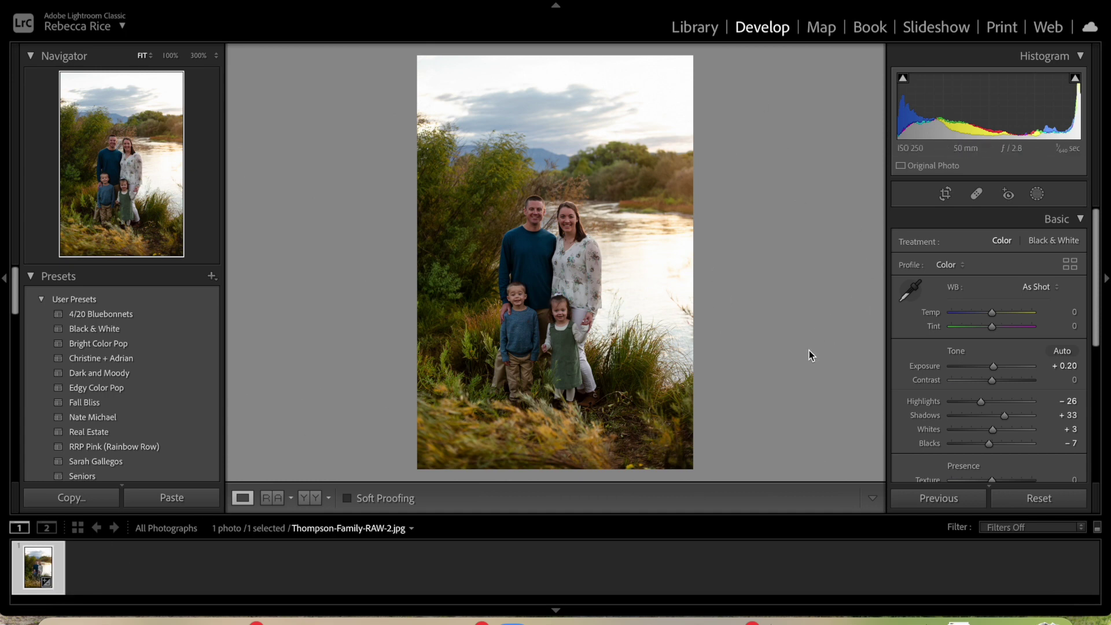
pyautogui.moveTo(1076, 365); pyautogui.dragTo(1076, 366)
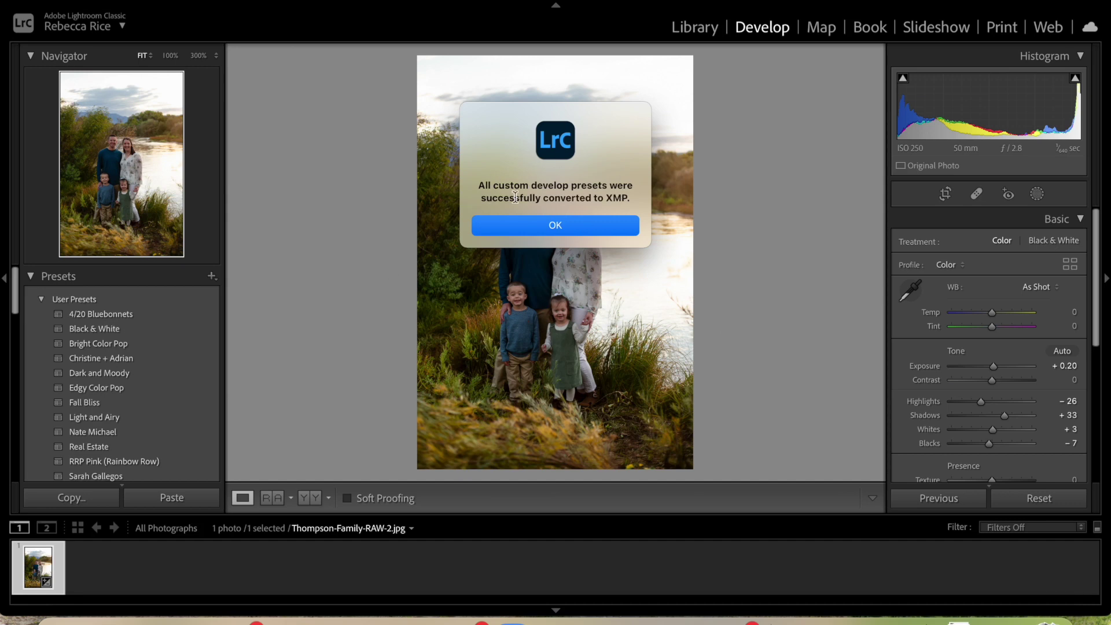
pyautogui.click(583, 226)
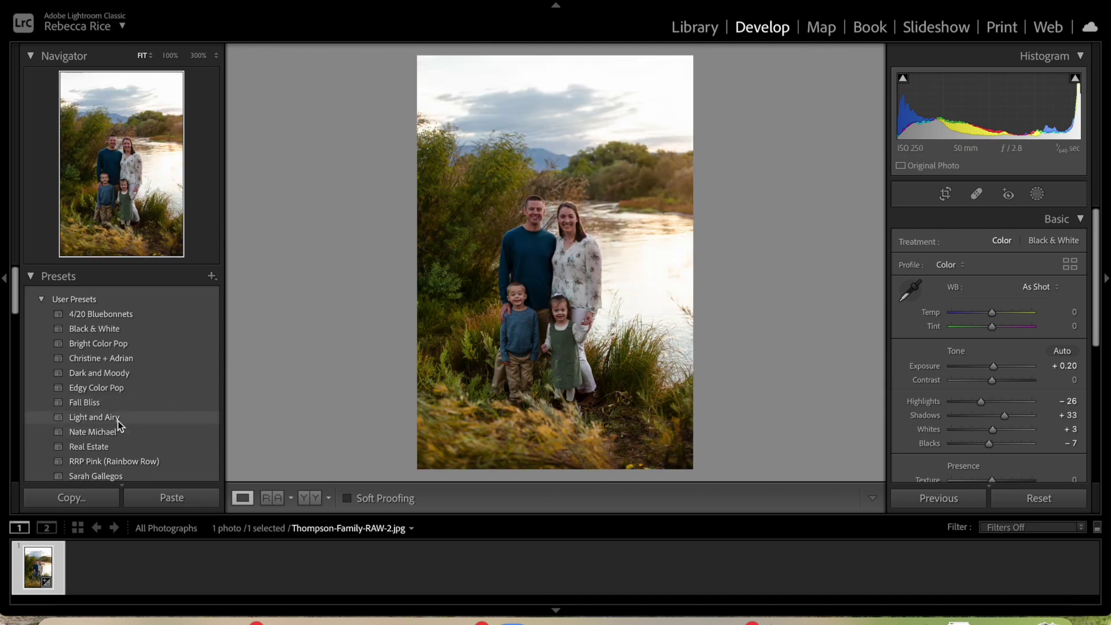
# Step: Apply the Light and Airy user preset to the family photo and raise Exposure to +1.30
pyautogui.click(116, 420)
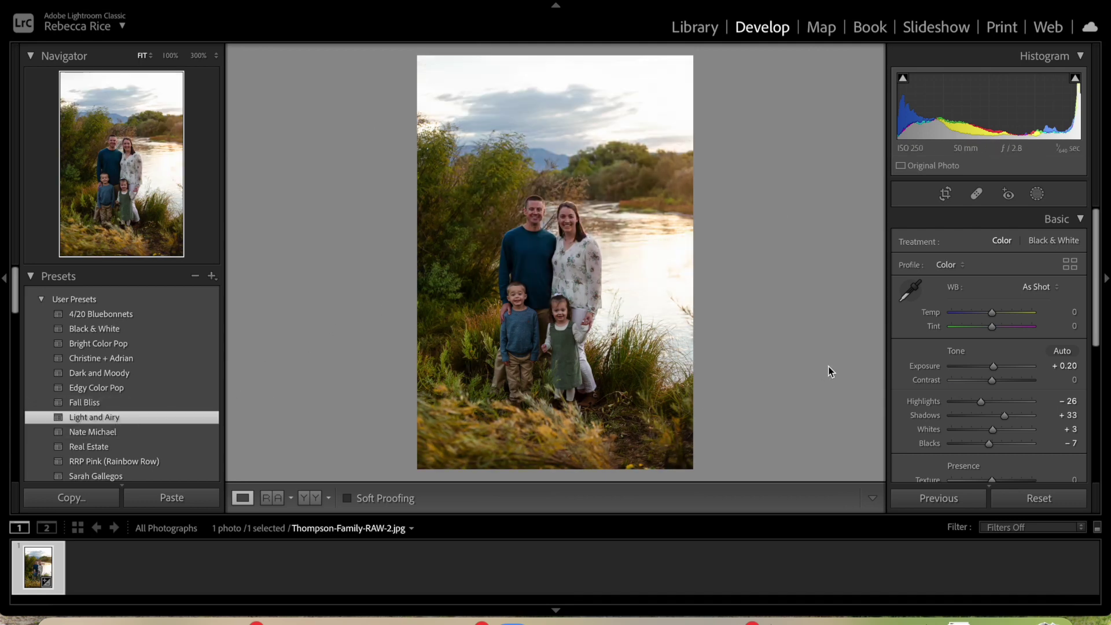
pyautogui.press('Up')
pyautogui.press('Up')
pyautogui.press('Up')
pyautogui.press('Up')
pyautogui.press('Up')
pyautogui.press('Up')
pyautogui.press('Up')
pyautogui.press('Up')
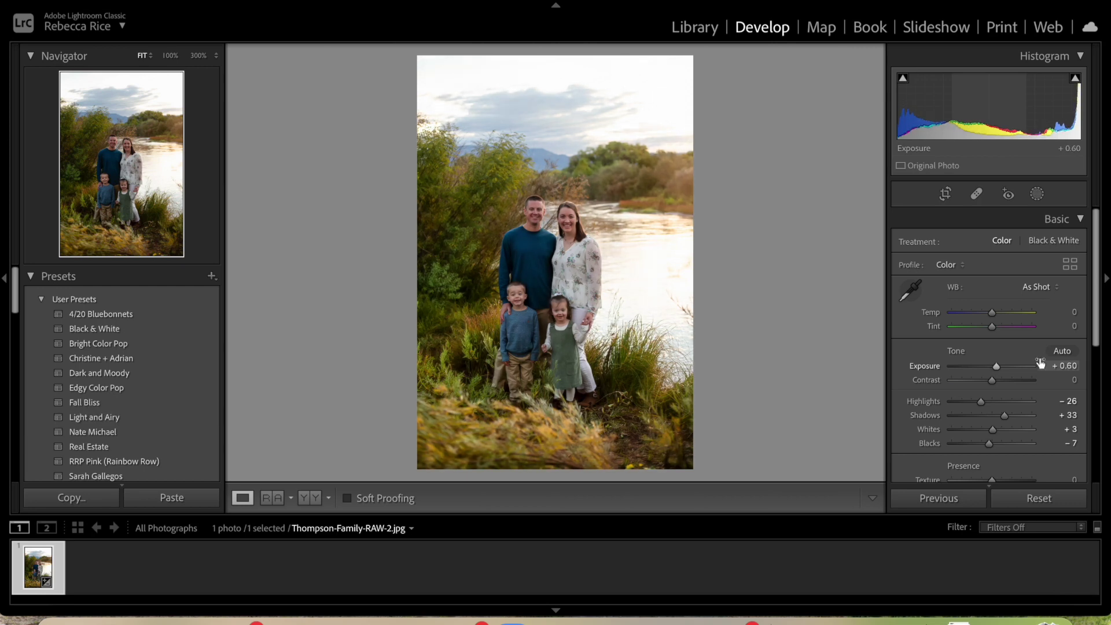
pyautogui.press('Up')
pyautogui.press('Up')
pyautogui.press('Up')
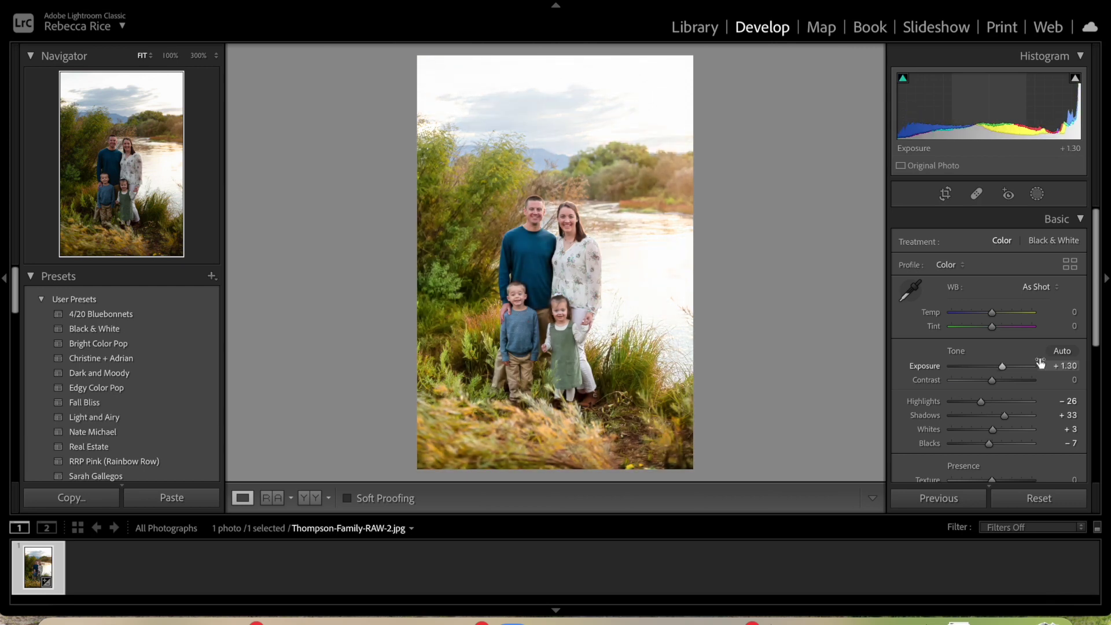
# Step: Compare the photo before and after the edit side by side, and return to the single-photo view
pyautogui.click(311, 497)
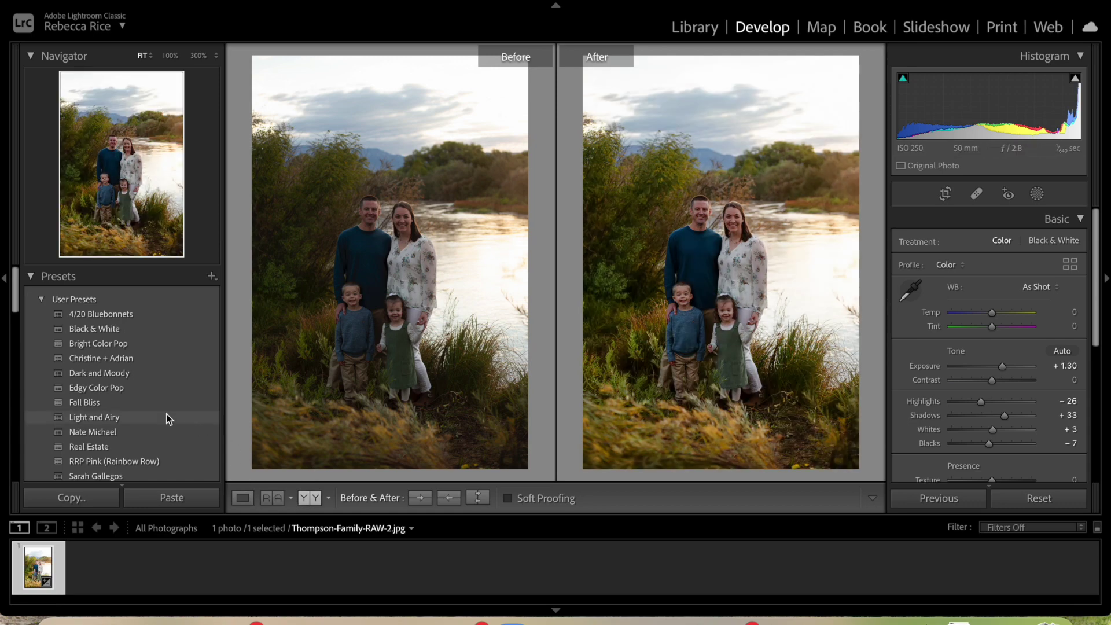
pyautogui.click(241, 497)
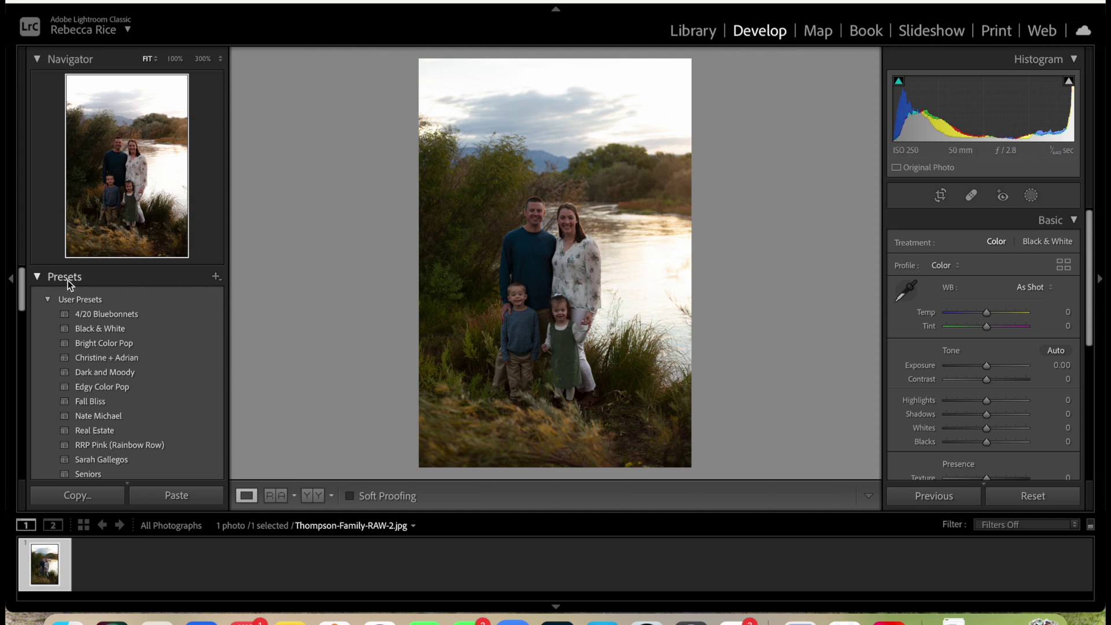
# Step: Import the preset file Light and Airy.xmp from the Desktop into the presets
pyautogui.click(219, 278)
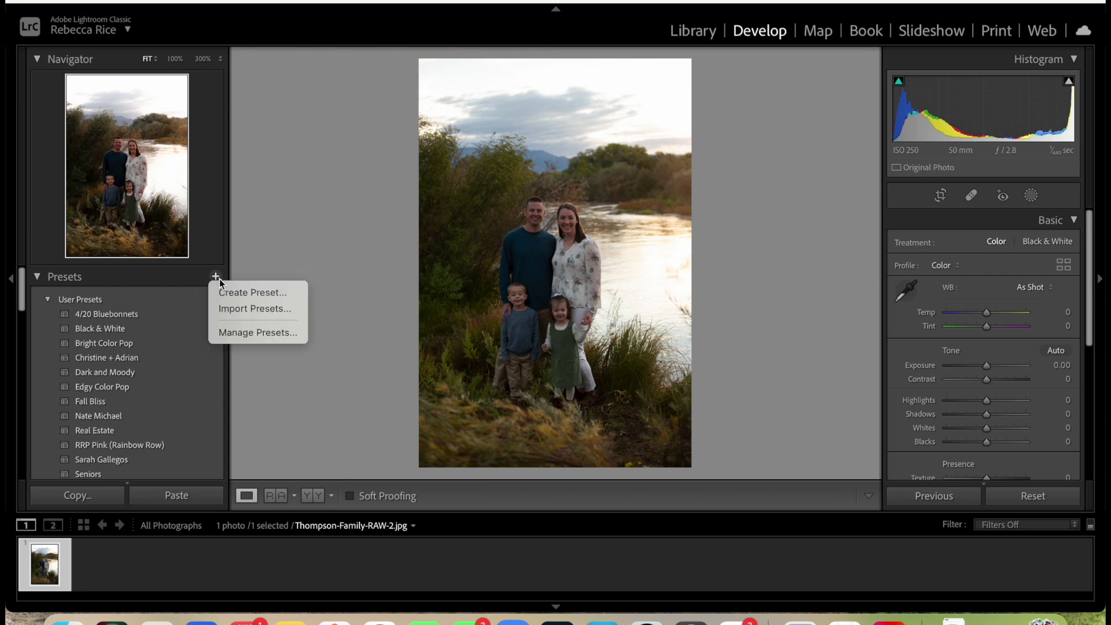
pyautogui.click(227, 313)
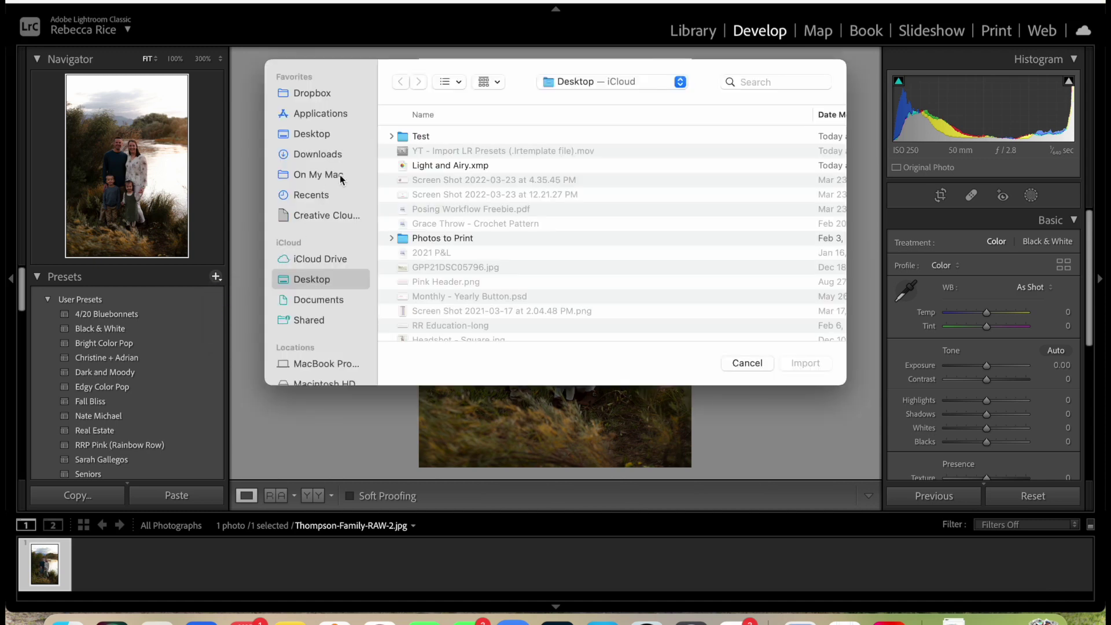
pyautogui.click(443, 168)
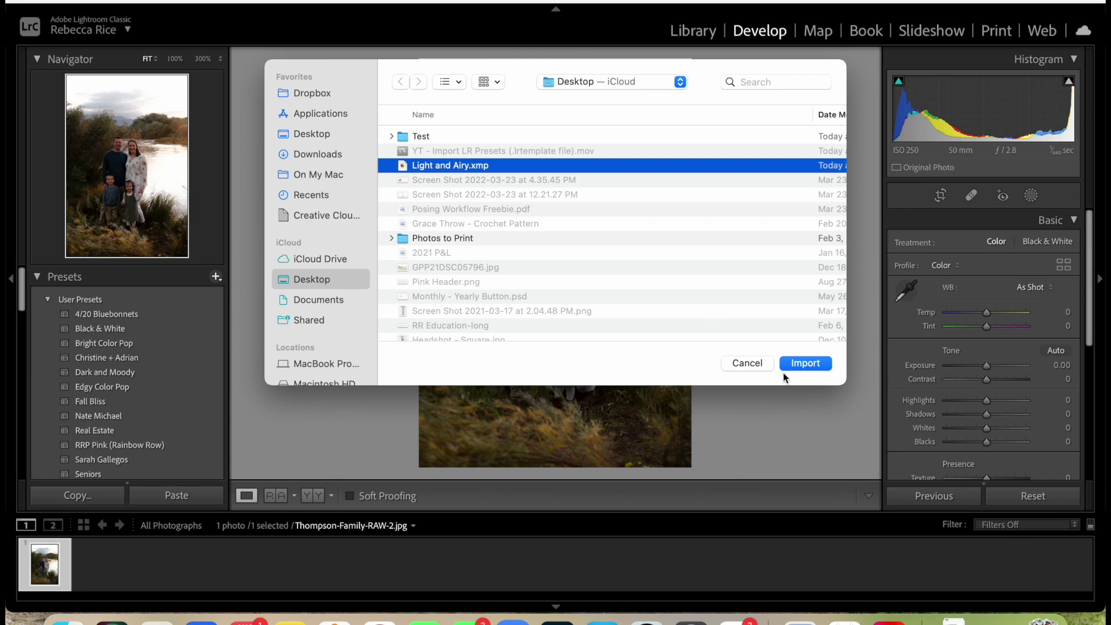
pyautogui.click(804, 363)
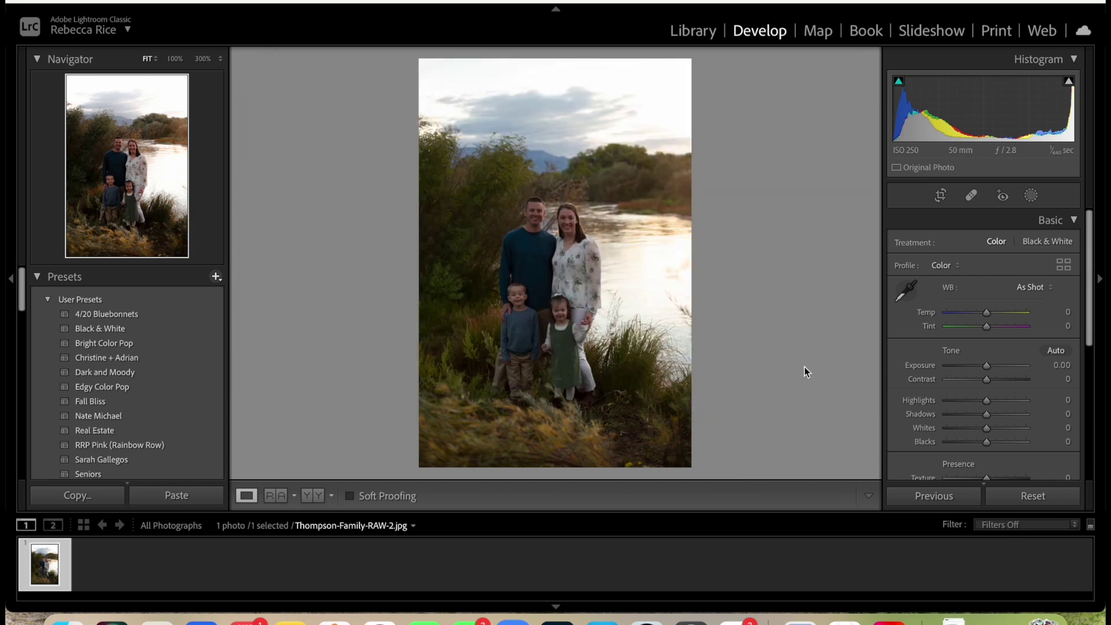
# Step: Apply the imported Light and Airy preset to the family photo and raise Exposure to about +1.10
pyautogui.click(151, 417)
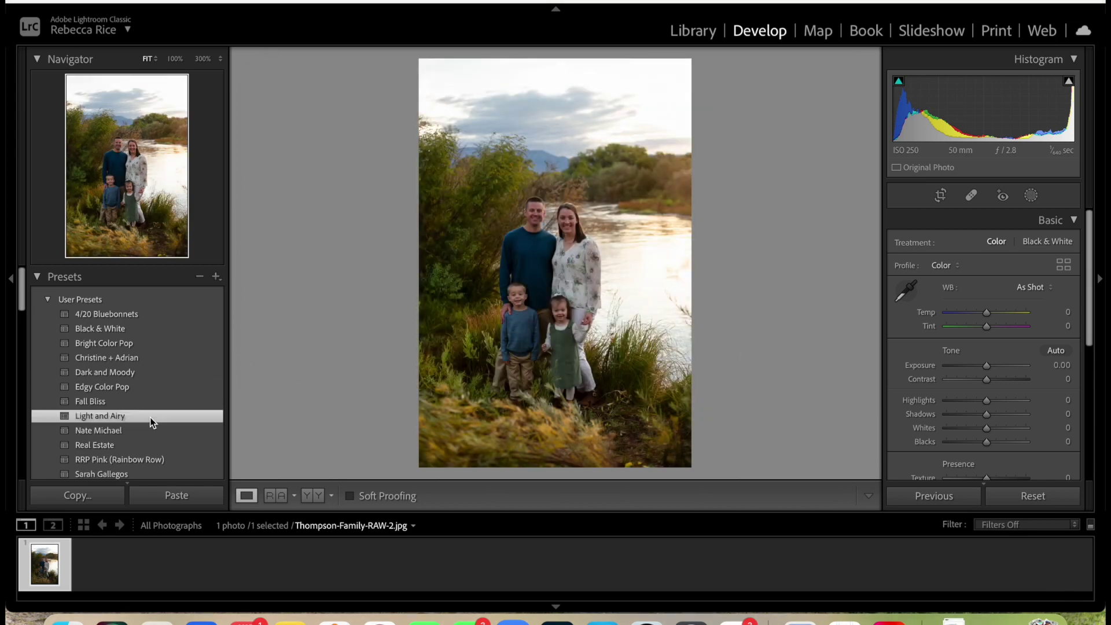
pyautogui.press('Up')
pyautogui.press('Up')
pyautogui.press('Up')
pyautogui.press('Up')
pyautogui.press('Up')
pyautogui.press('Up')
pyautogui.press('Up')
pyautogui.press('Up')
pyautogui.press('Up')
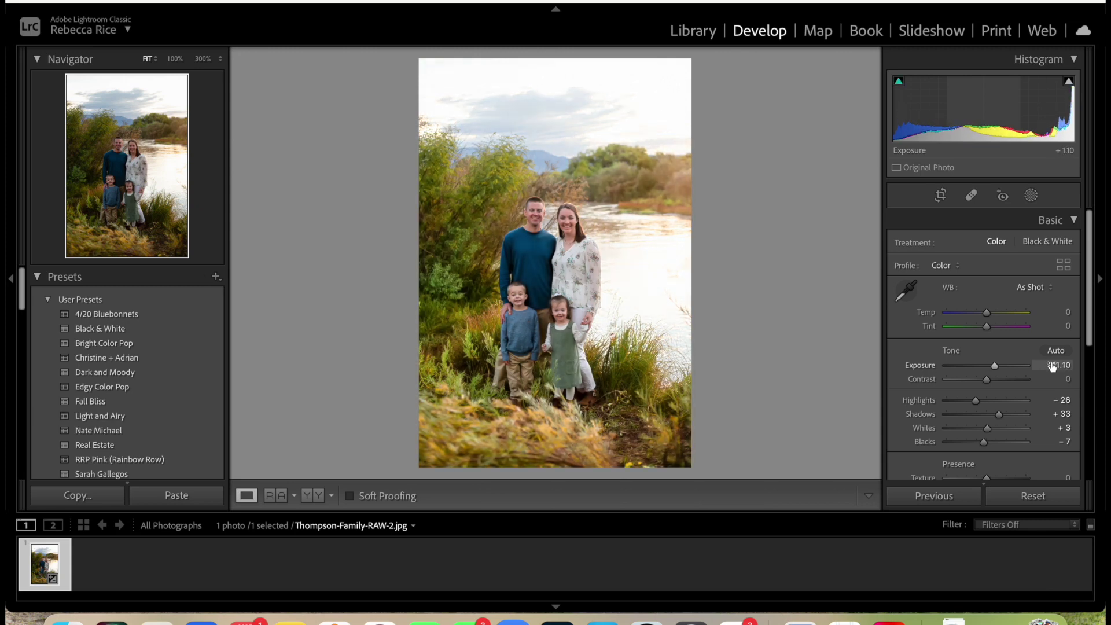
pyautogui.press('Up')
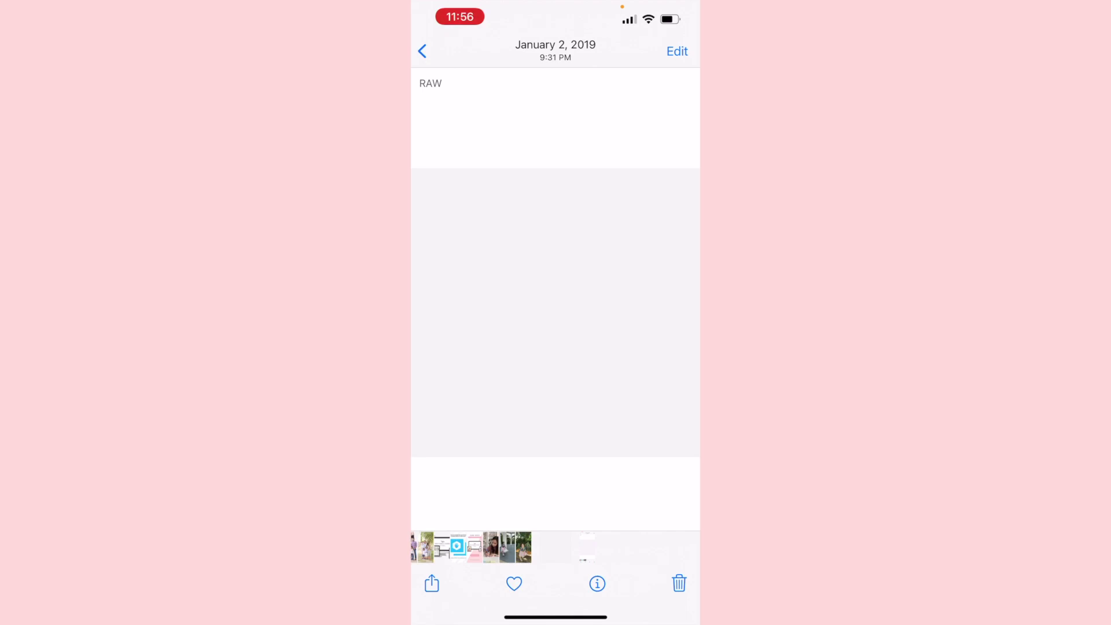
# Step: Switch from the phone's Photos app to the Lightroom mobile app with its All Photos library
pyautogui.moveTo(555, 616); pyautogui.dragTo(555, 451)
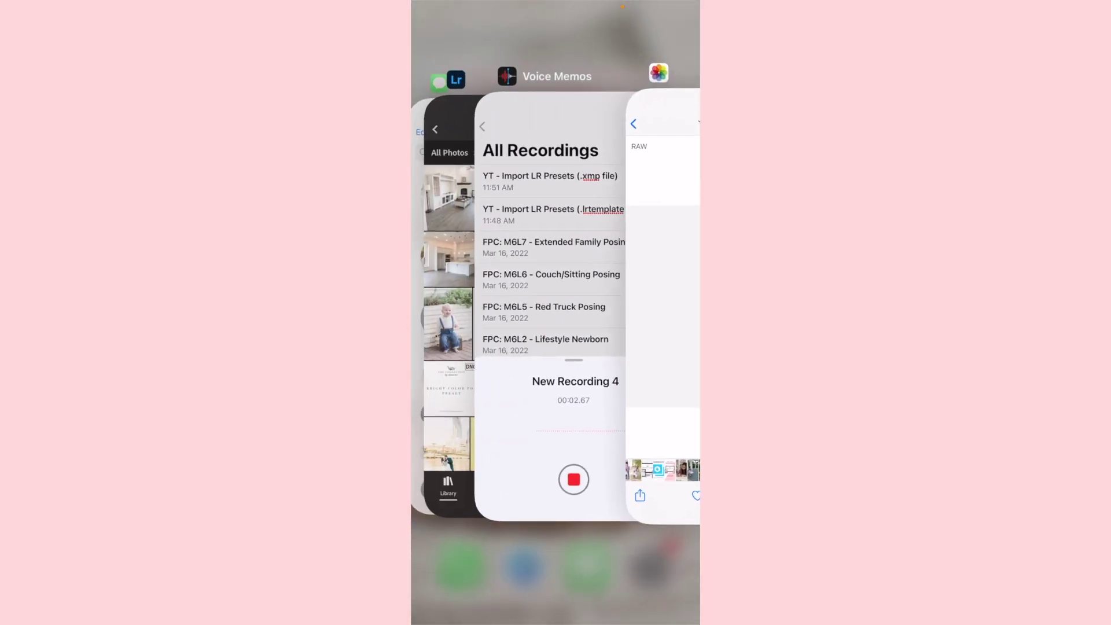
pyautogui.click(444, 301)
pyautogui.click(518, 324)
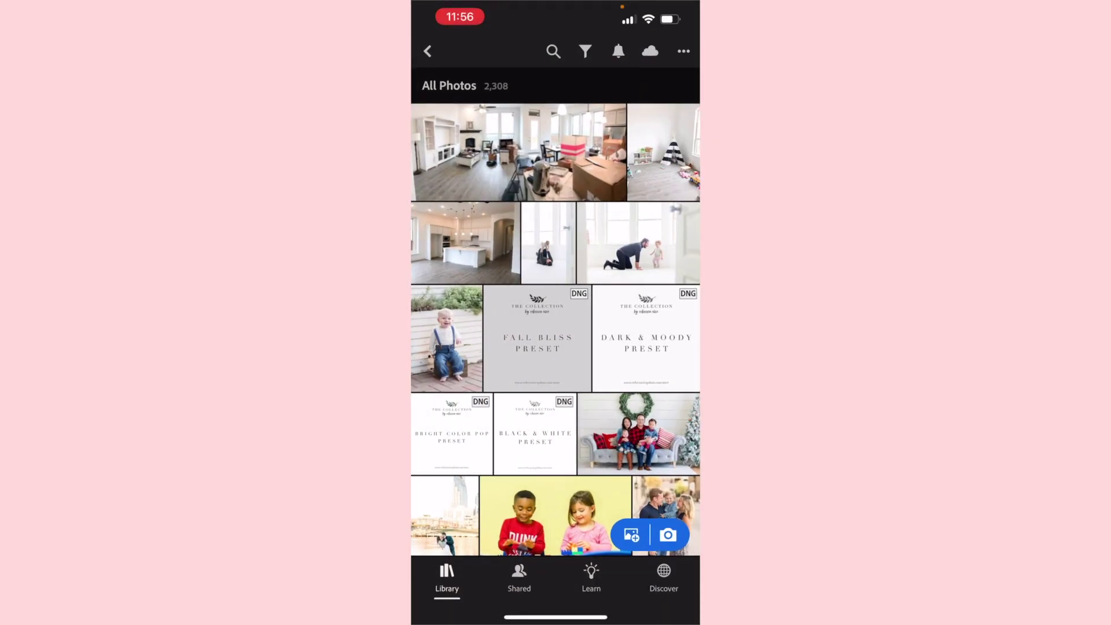
# Step: Add the Light & Airy DNG from the Camera Roll to All Photos and open it from the library
pyautogui.click(631, 534)
pyautogui.click(503, 503)
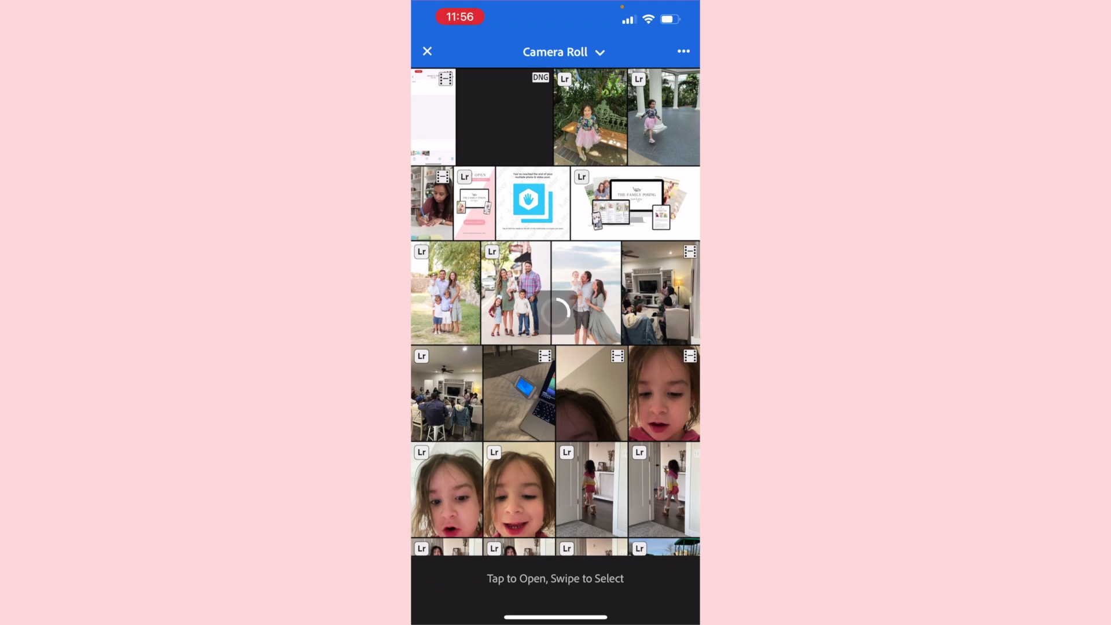
pyautogui.click(503, 116)
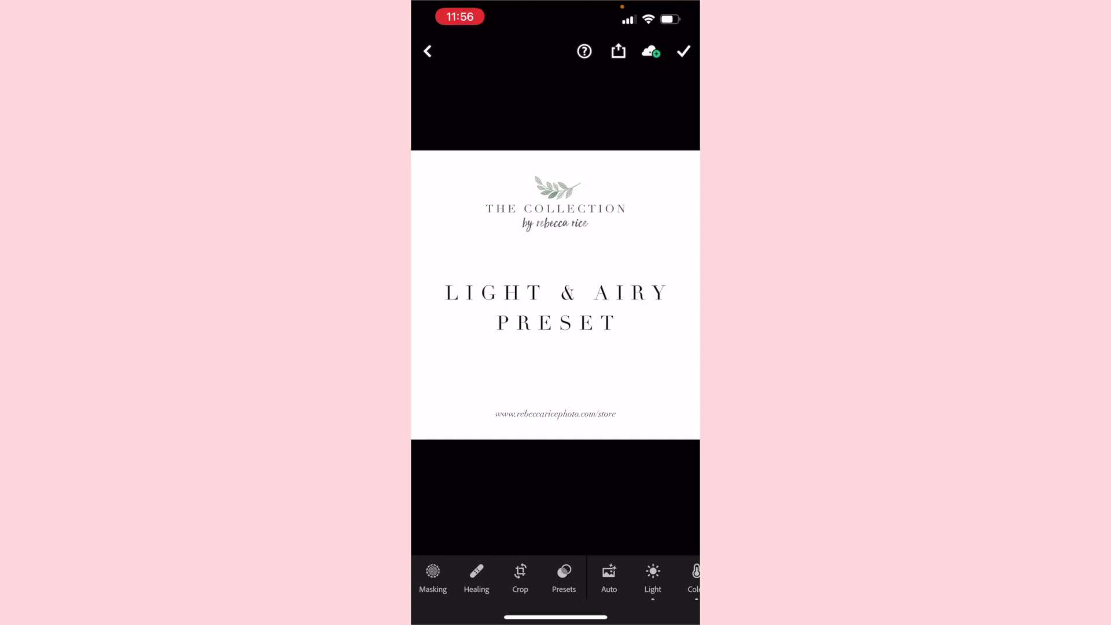
pyautogui.click(427, 51)
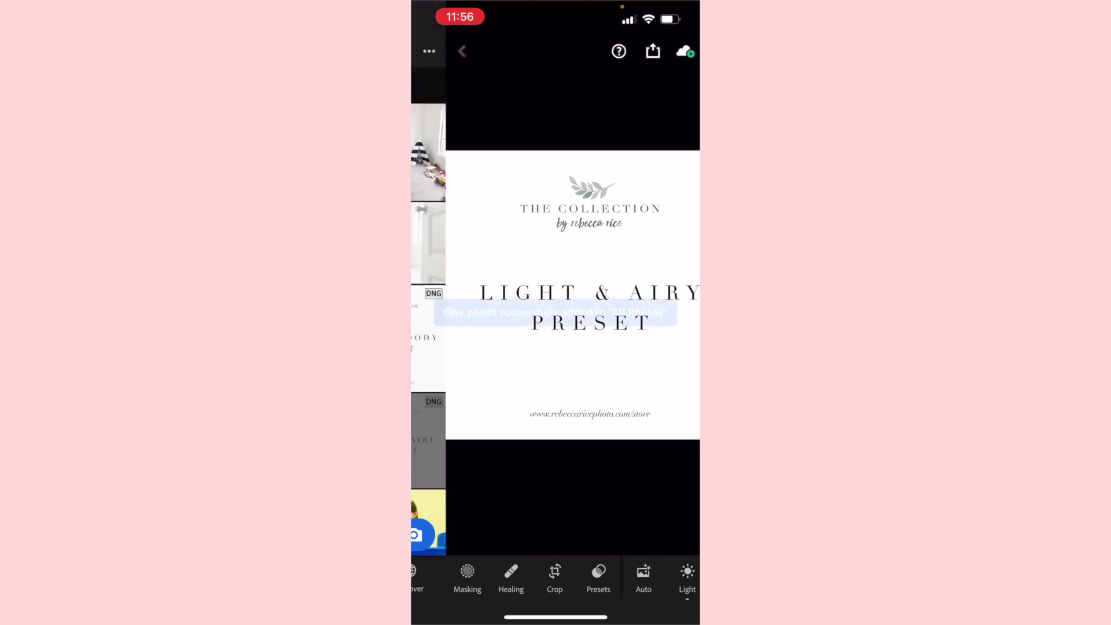
pyautogui.click(652, 441)
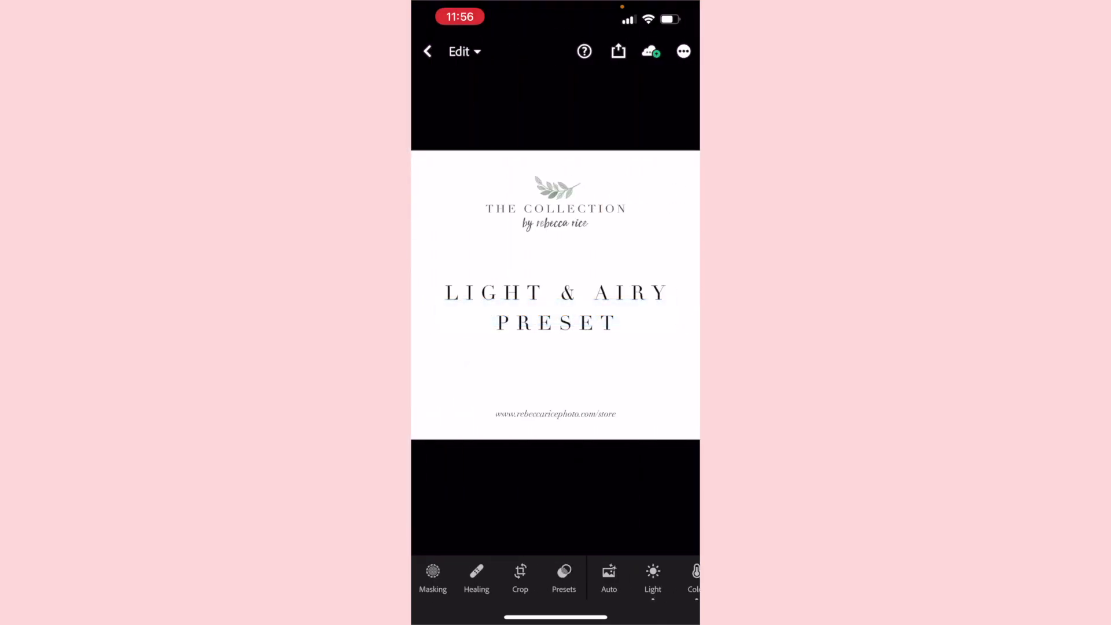
# Step: Create a preset named NEW - Light & Airy from the open DNG in the User Presets group, keeping the default setting selection
pyautogui.click(683, 51)
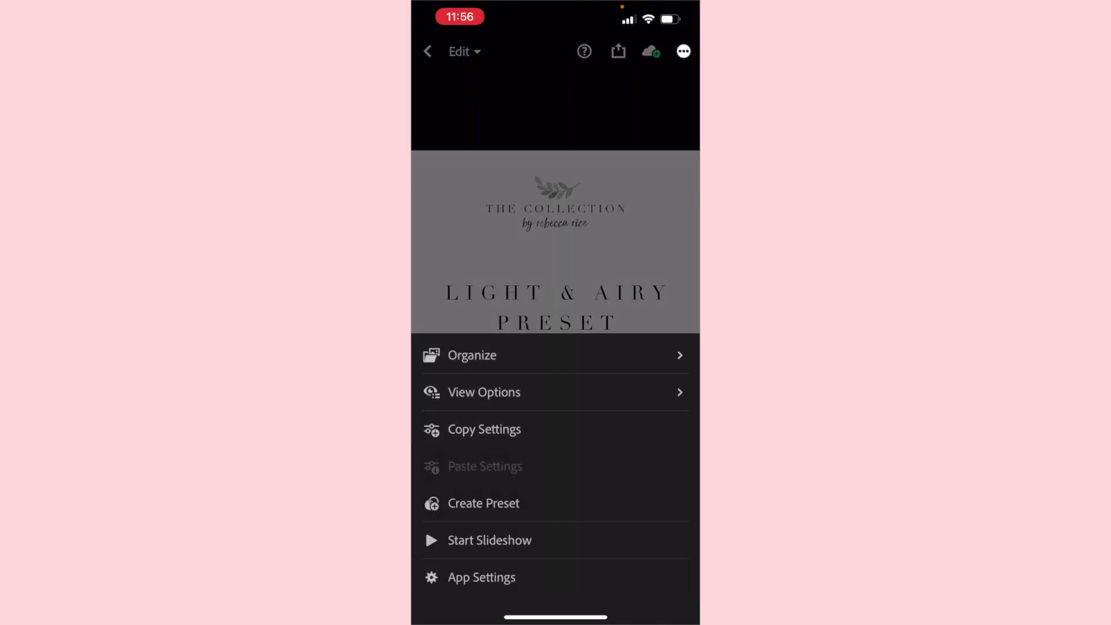
pyautogui.click(483, 503)
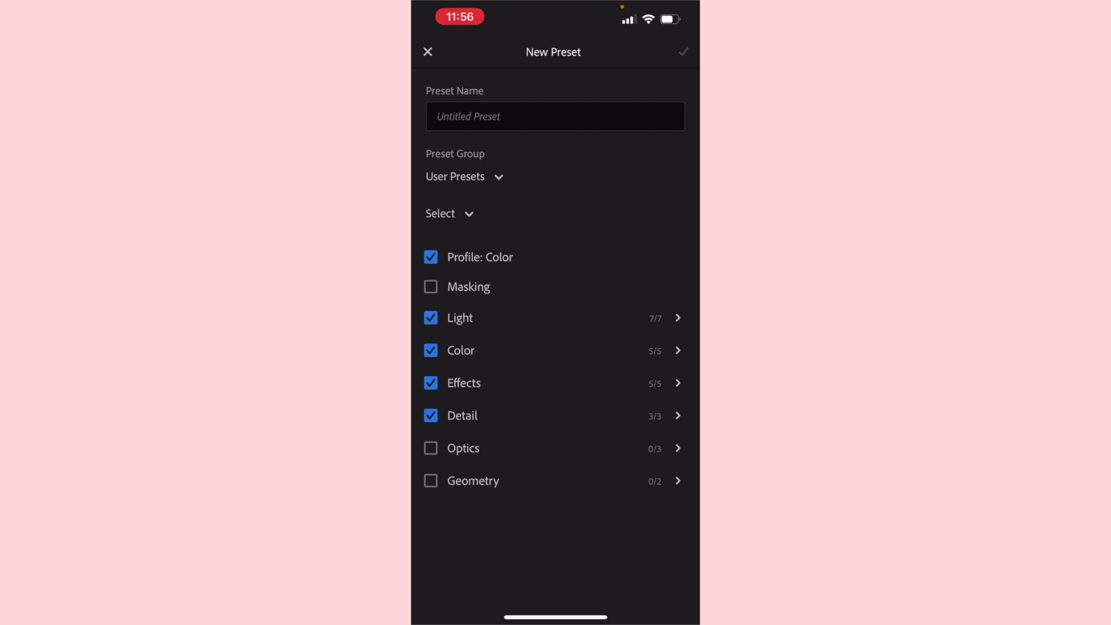
pyautogui.click(555, 116)
pyautogui.doubleClick(429, 511)
pyautogui.write('NEW - Licht')
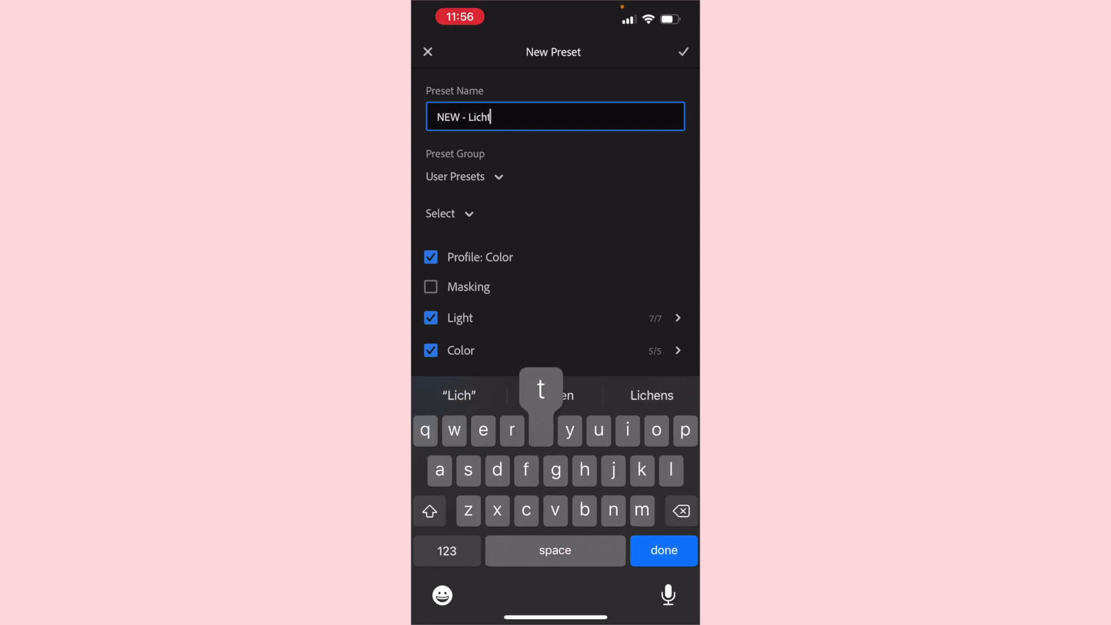
pyautogui.press('BackSpace')
pyautogui.press('BackSpace')
pyautogui.press('BackSpace')
pyautogui.write('ght')
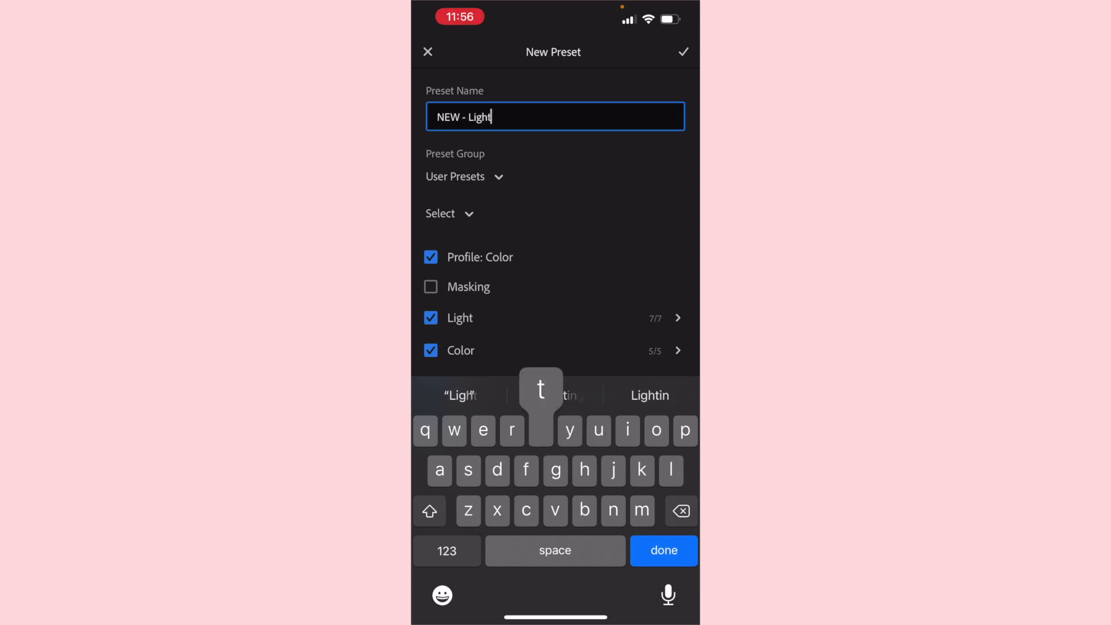
pyautogui.write(' & Airy')
pyautogui.press('Return')
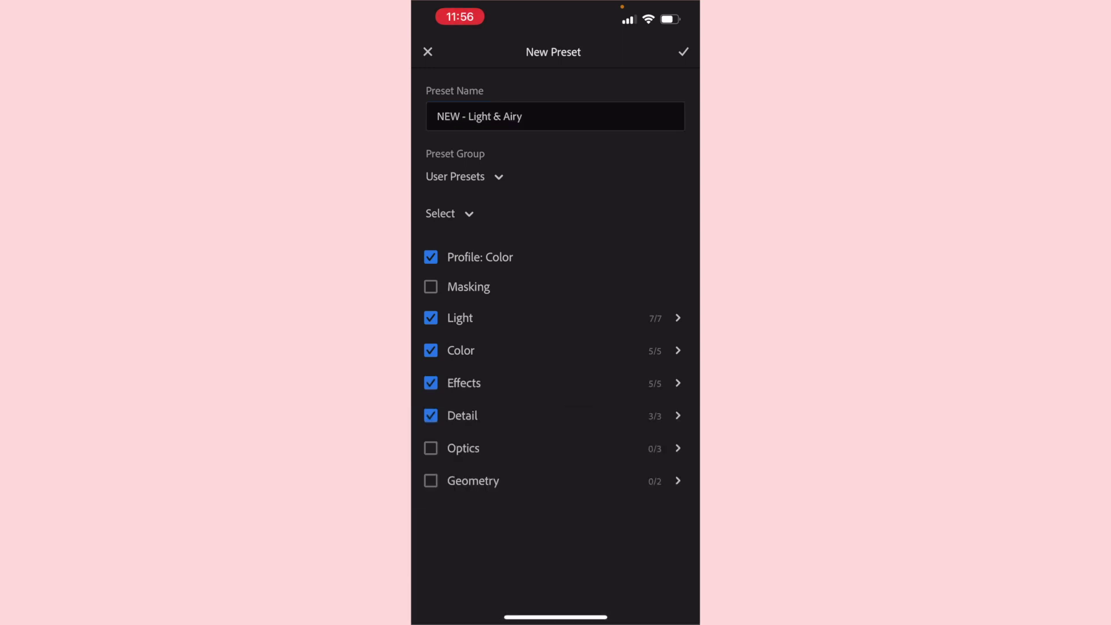
pyautogui.click(683, 52)
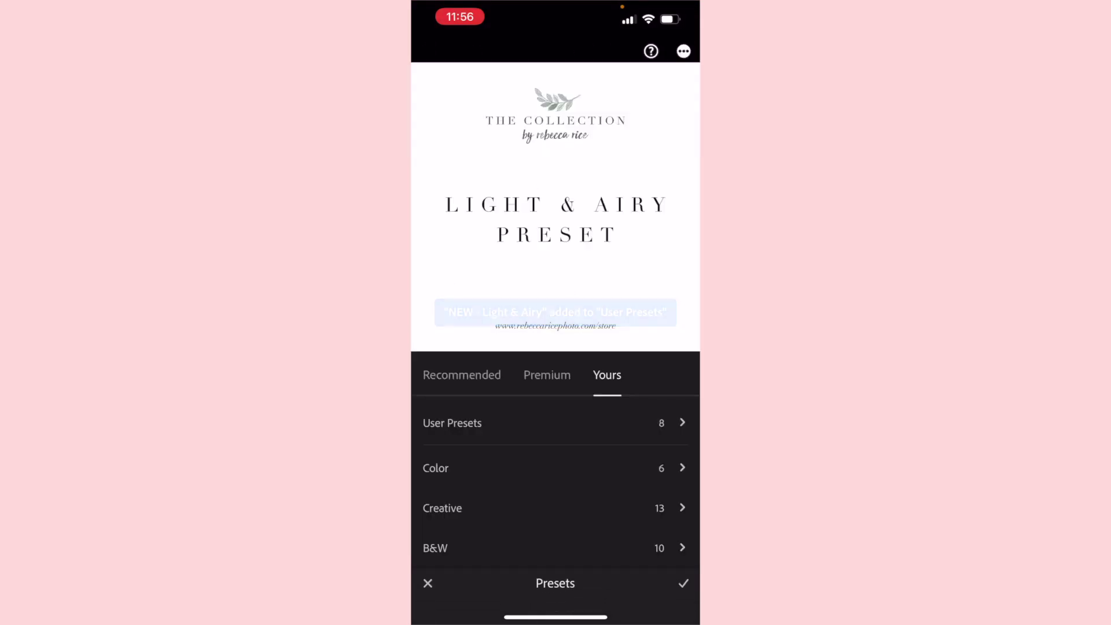
# Step: Look for NEW - Light & Airy in the User Presets list, and return to the edit view
pyautogui.click(555, 423)
pyautogui.scroll(-4, 556, 481)
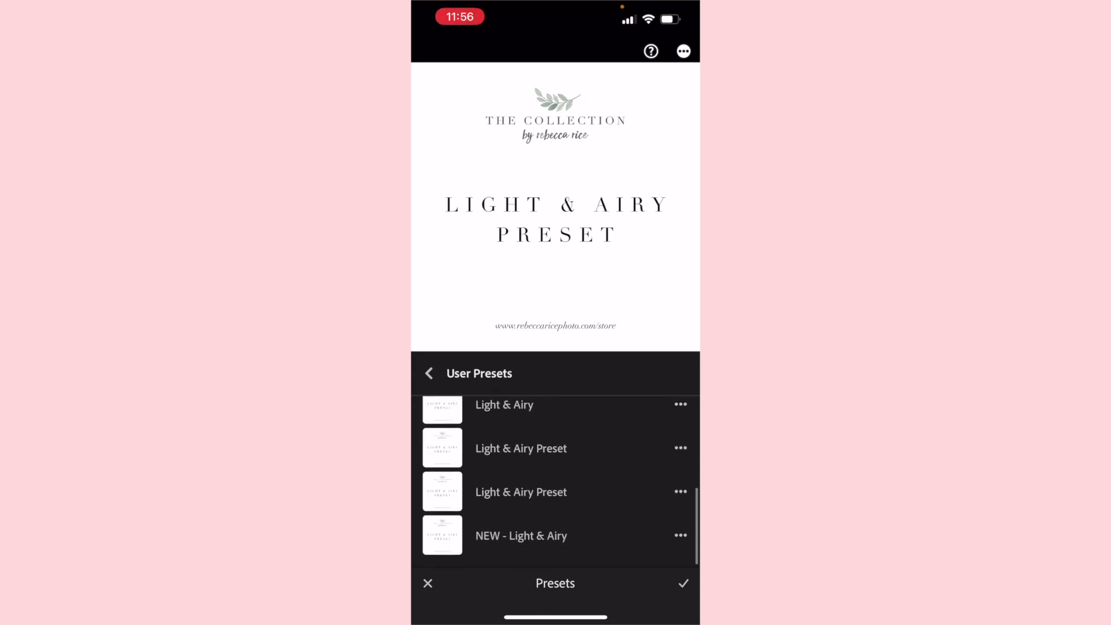
pyautogui.scroll(-1, 555, 481)
pyautogui.click(555, 207)
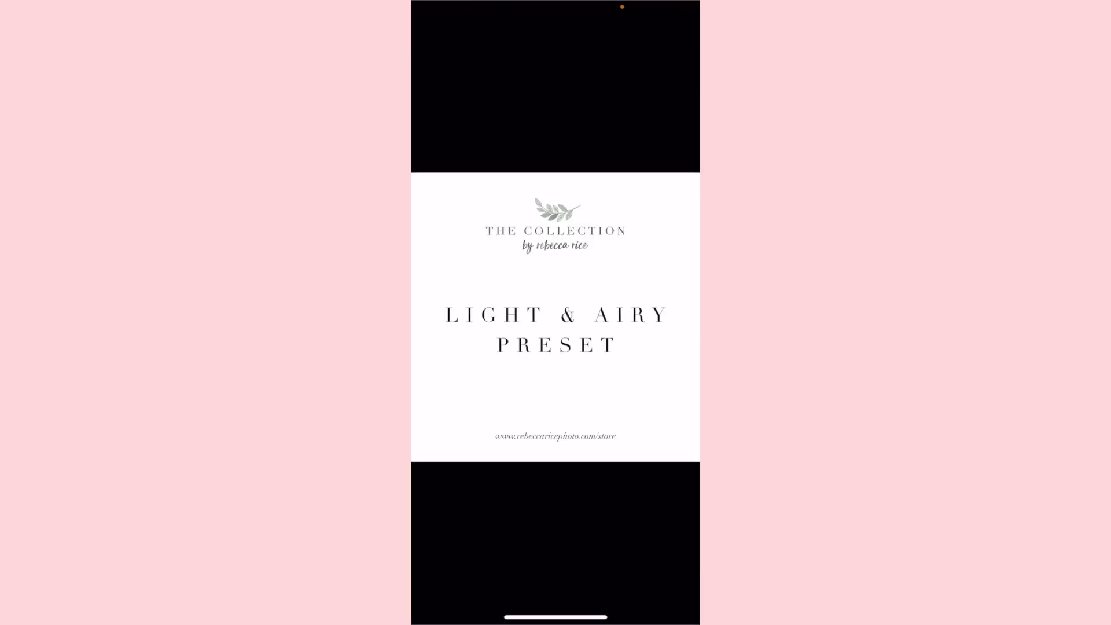
pyautogui.click(555, 316)
pyautogui.click(683, 51)
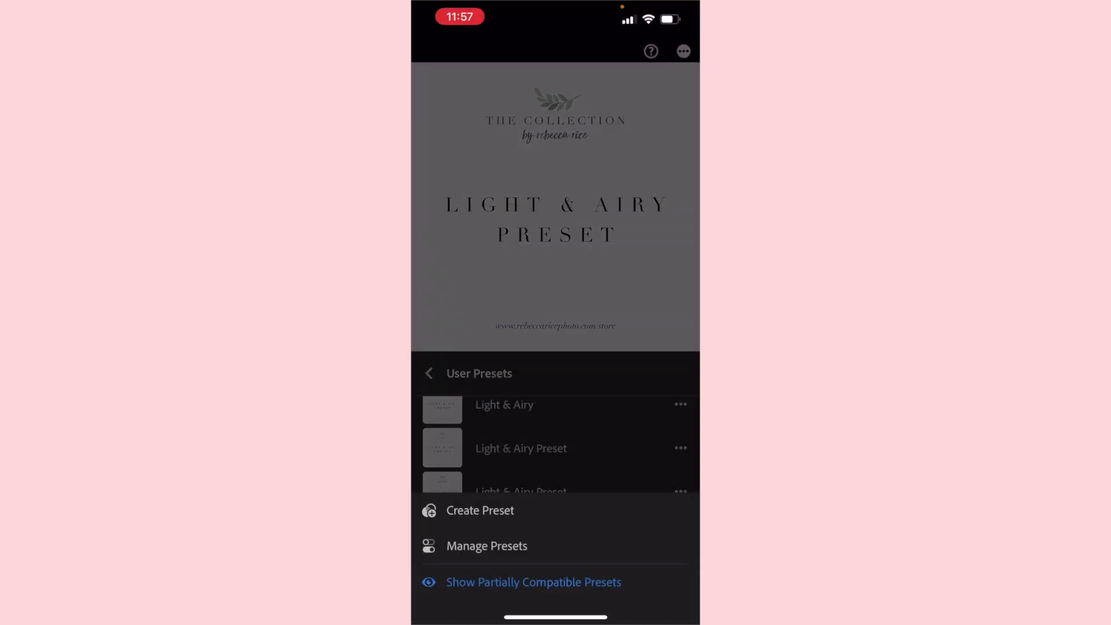
pyautogui.click(556, 207)
pyautogui.click(684, 586)
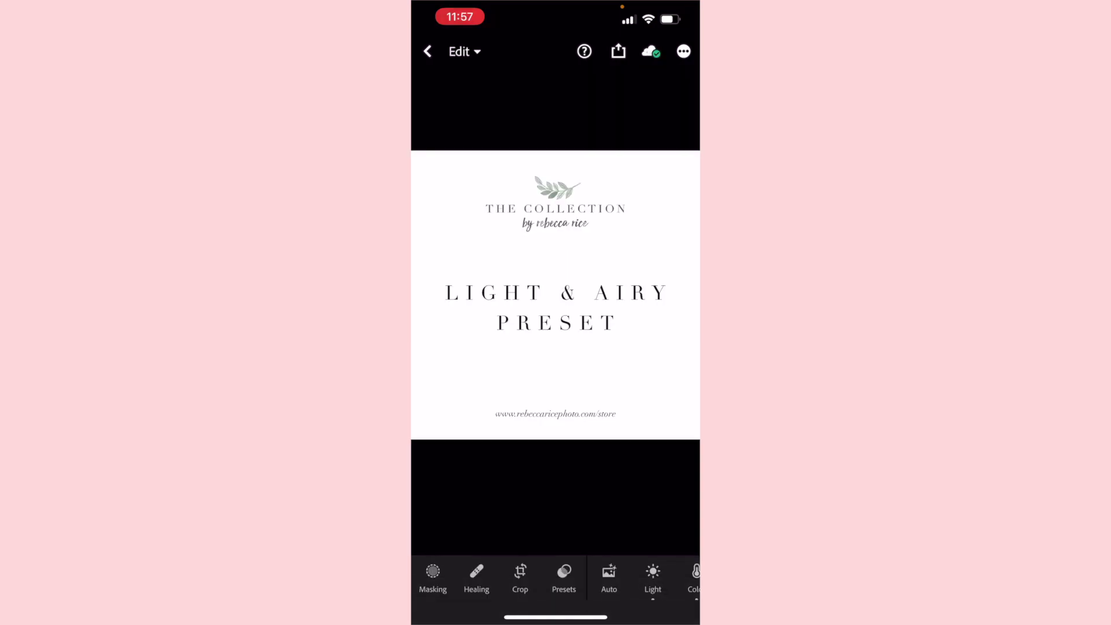
# Step: Return to All Photos and open the photo of the baby in the green romper looking sideways
pyautogui.click(427, 51)
pyautogui.scroll(15, 555, 329)
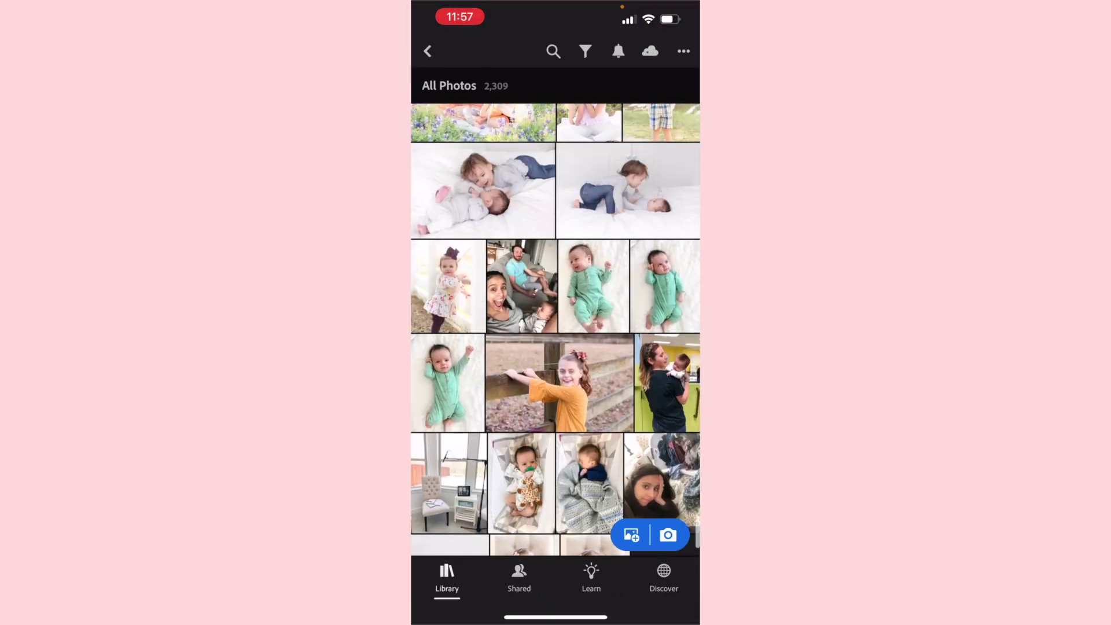
pyautogui.click(594, 286)
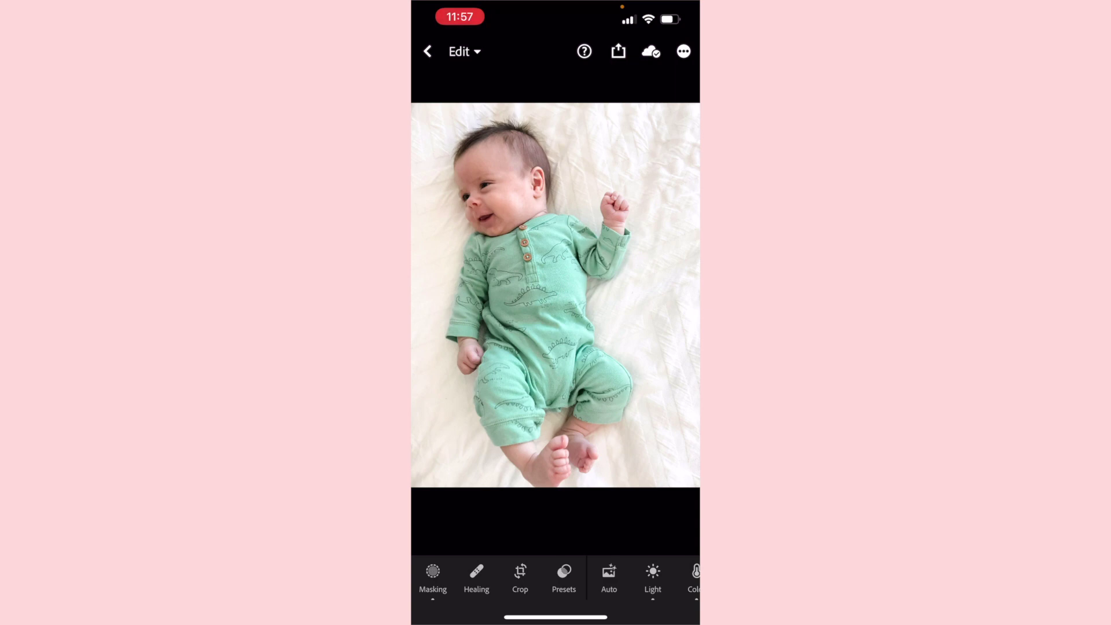
# Step: Reset all edits on the baby photo
pyautogui.hscroll(3, 653, 579)
pyautogui.hscroll(-4, 555, 578)
pyautogui.hscroll(10, 555, 576)
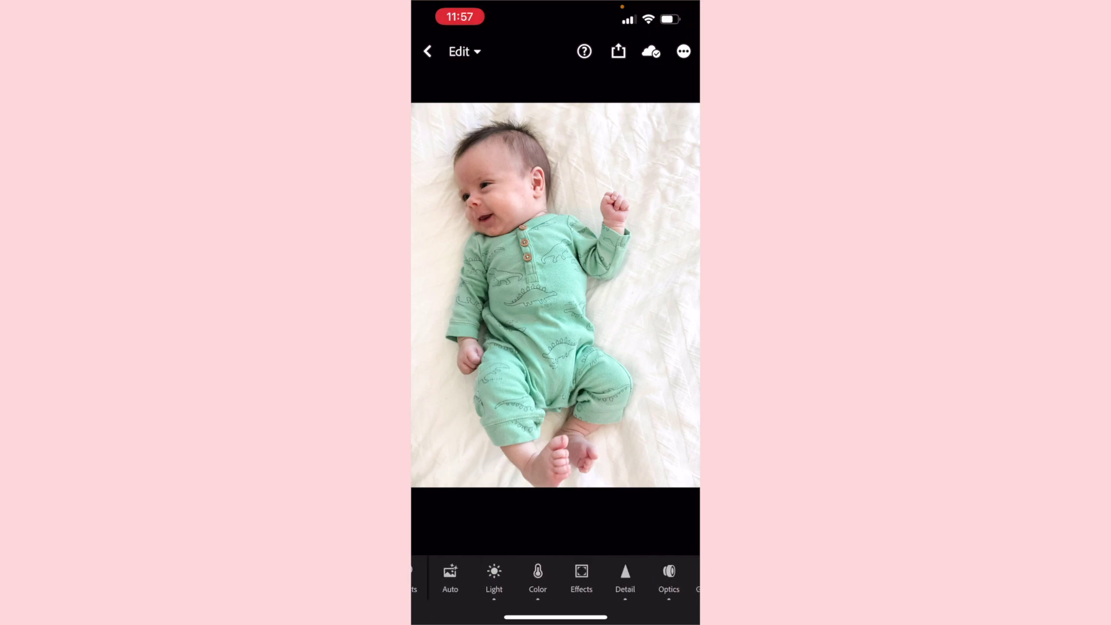
pyautogui.click(676, 577)
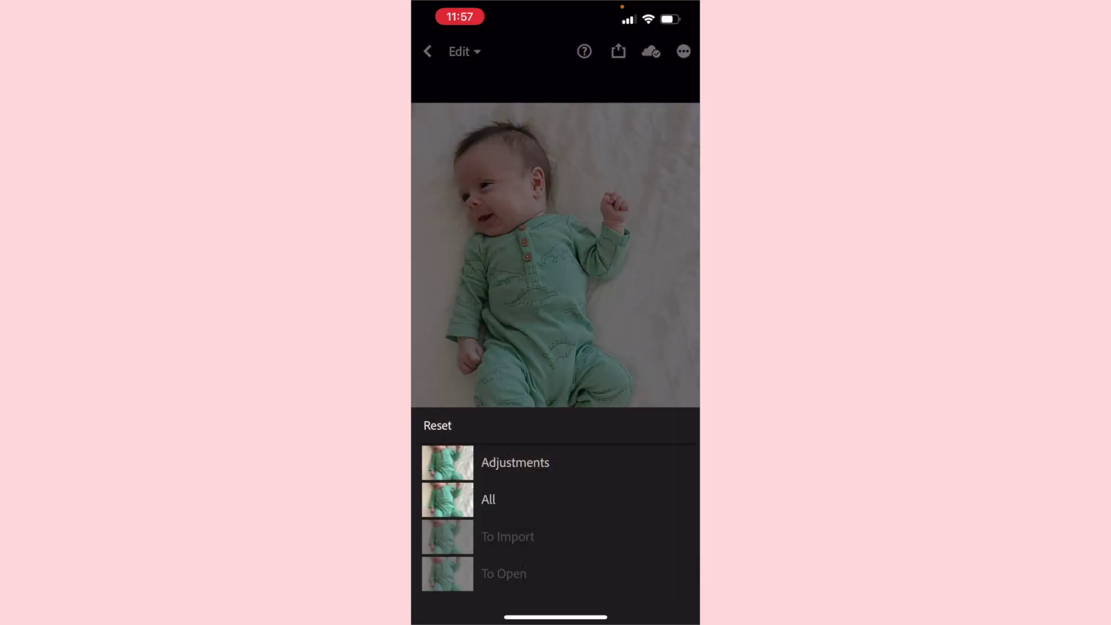
pyautogui.click(489, 499)
# Step: Apply the NEW - Light & Airy user preset to the baby photo
pyautogui.hscroll(-10, 555, 576)
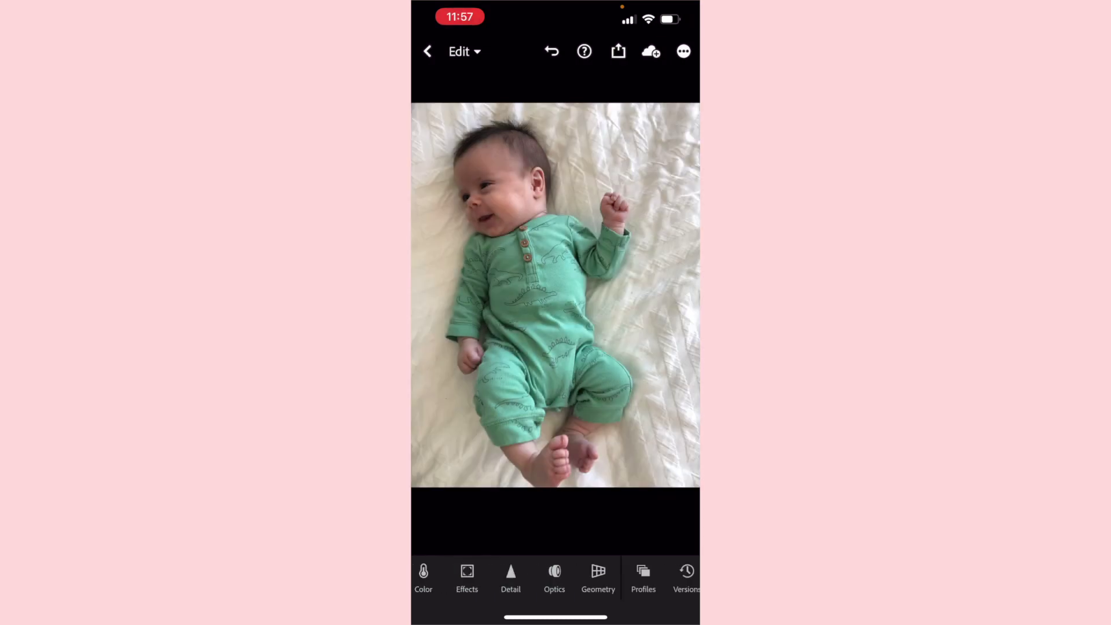
pyautogui.click(564, 575)
pyautogui.scroll(-5, 556, 480)
pyautogui.click(521, 535)
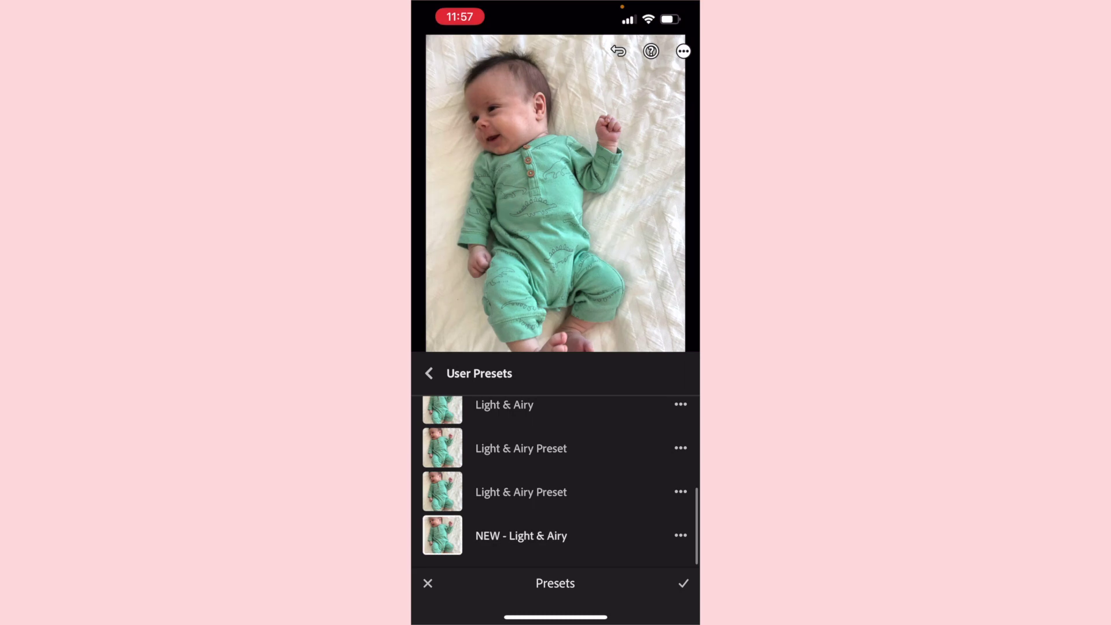
pyautogui.click(683, 583)
# Step: Raise the baby photo's Exposure to about +0.63 and check the photo full screen
pyautogui.click(652, 576)
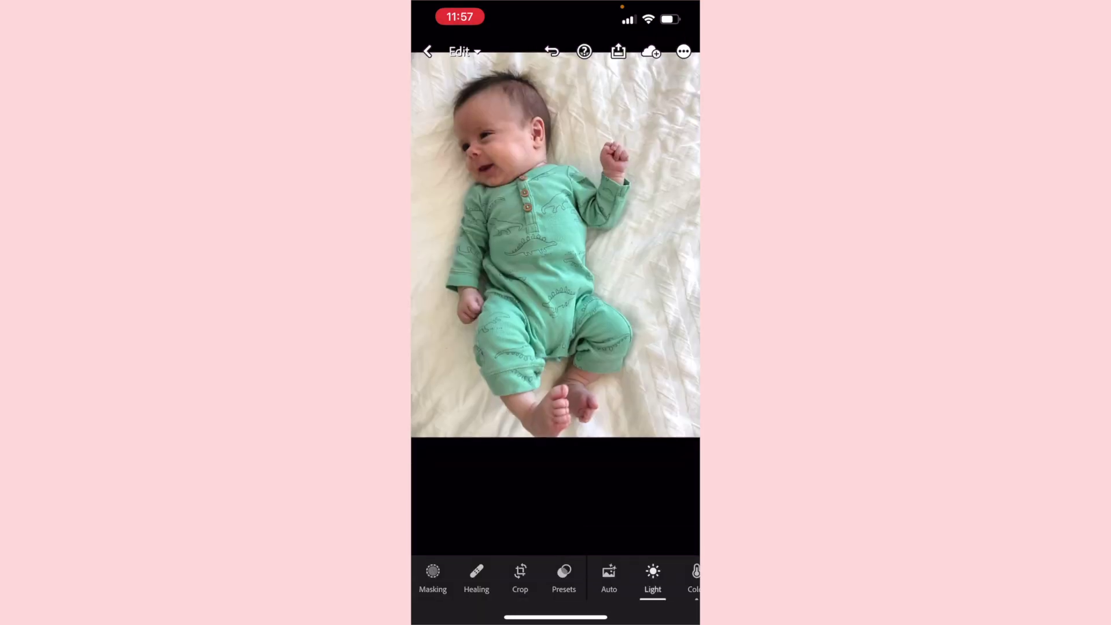
pyautogui.moveTo(562, 450); pyautogui.dragTo(576, 450)
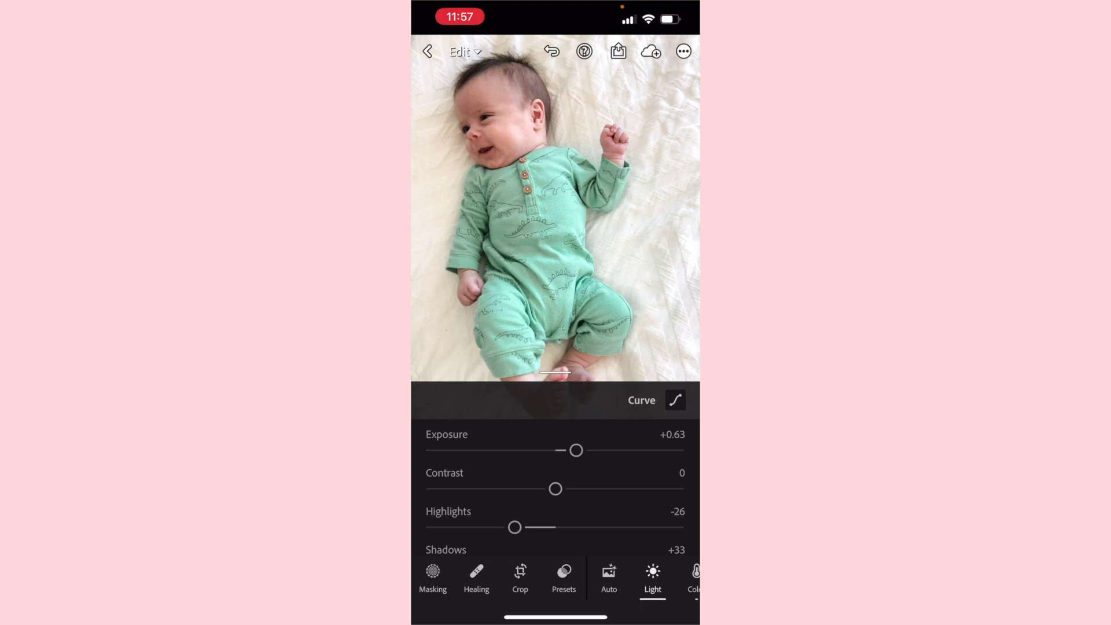
pyautogui.click(556, 208)
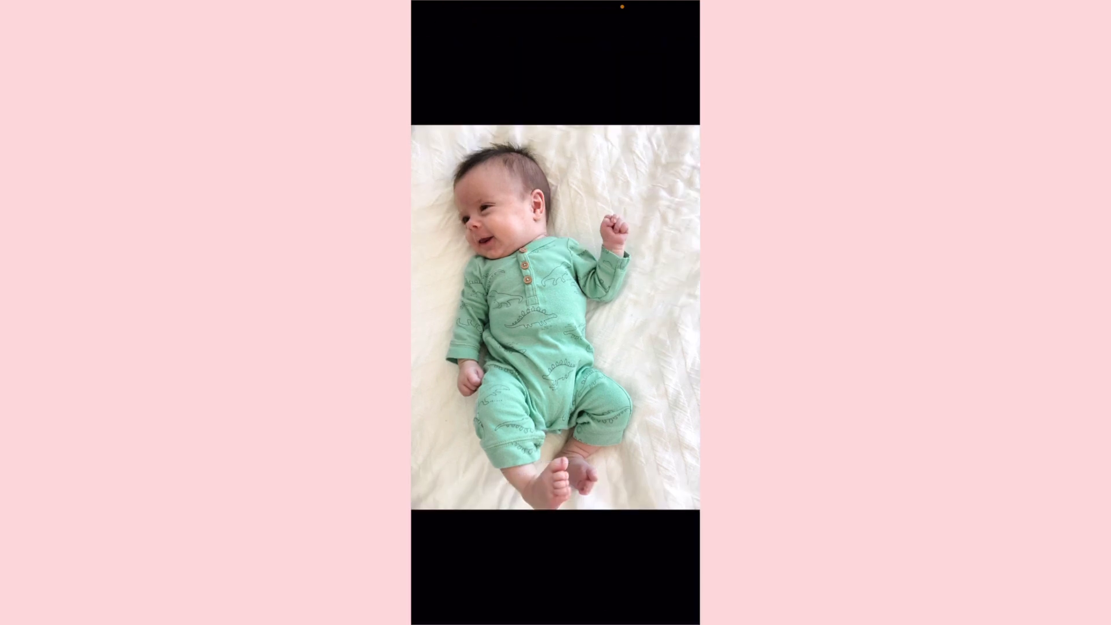
pyautogui.click(555, 317)
# Step: Review the applied preset in User Presets, and nudge Exposure up slightly while checking the photo full screen
pyautogui.click(564, 575)
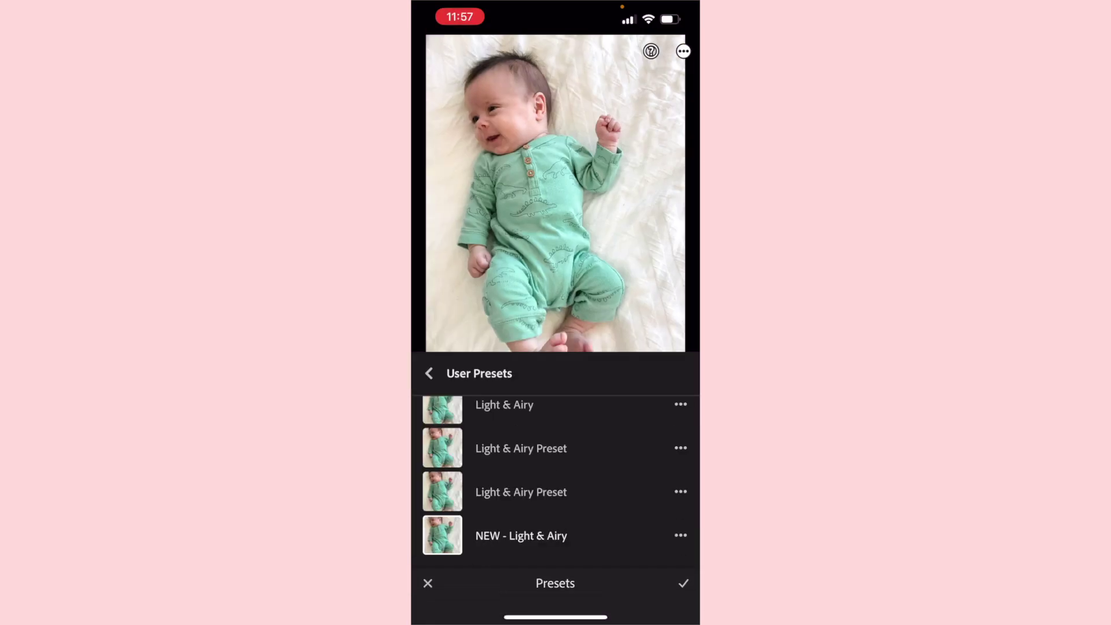
pyautogui.click(683, 583)
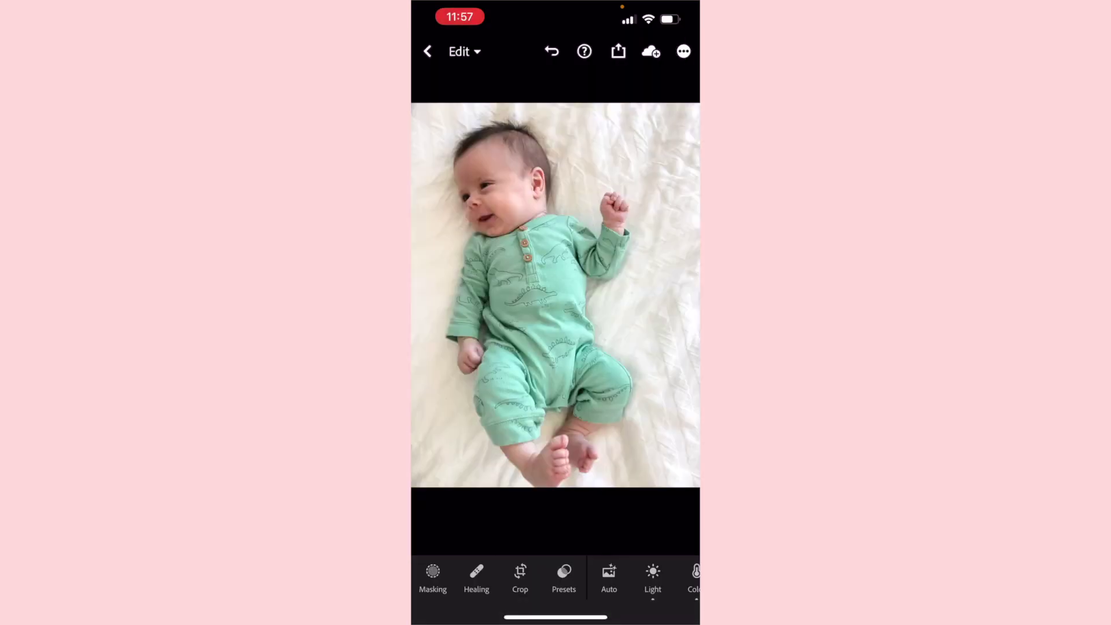
pyautogui.click(652, 576)
pyautogui.moveTo(576, 450); pyautogui.dragTo(577, 450)
pyautogui.click(555, 208)
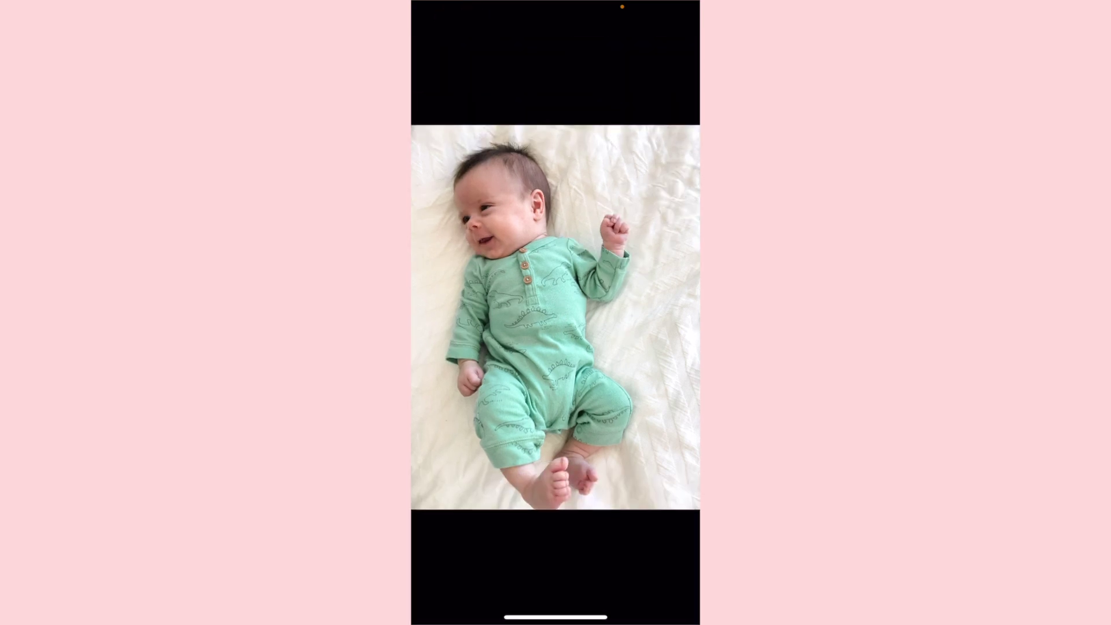